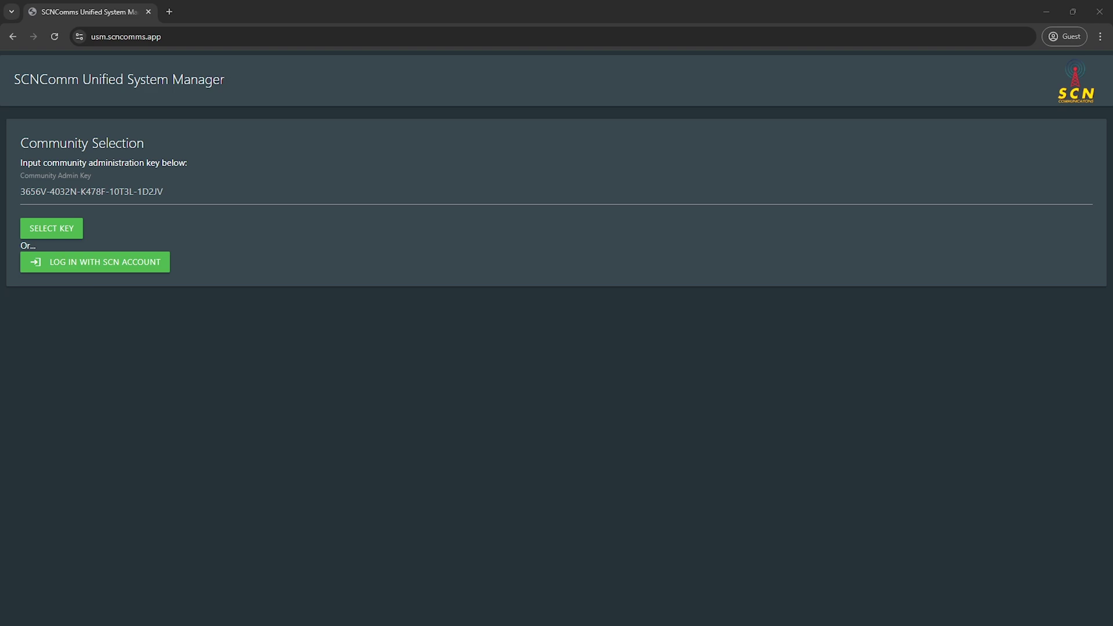
# Step: Paste the community admin key and load the SCNP25 YT DEMO system dashboard
pyautogui.click(267, 197)
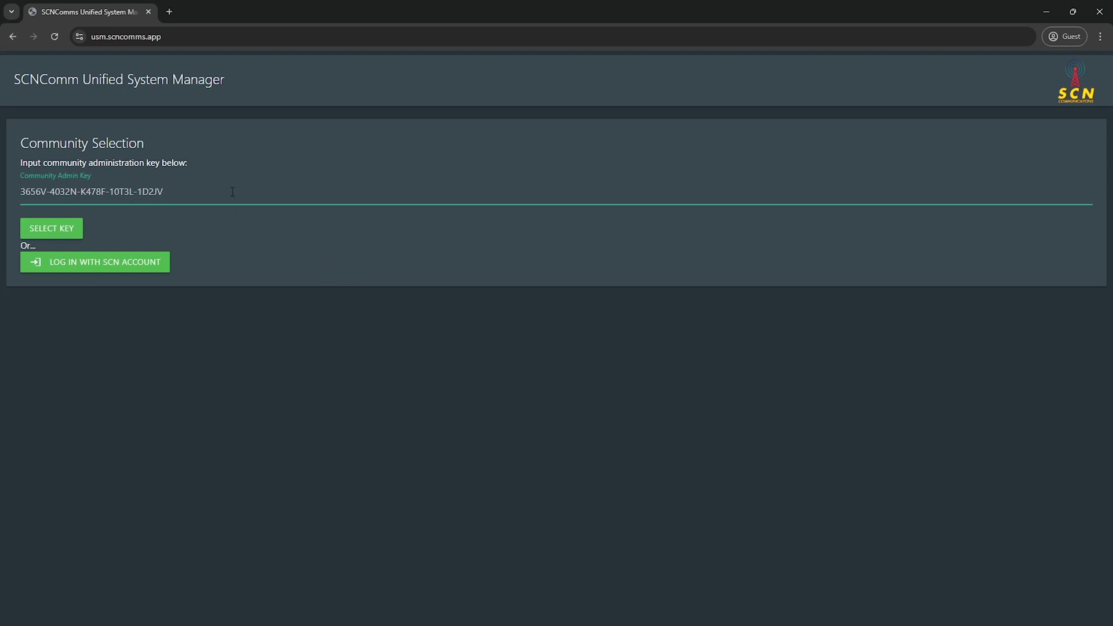
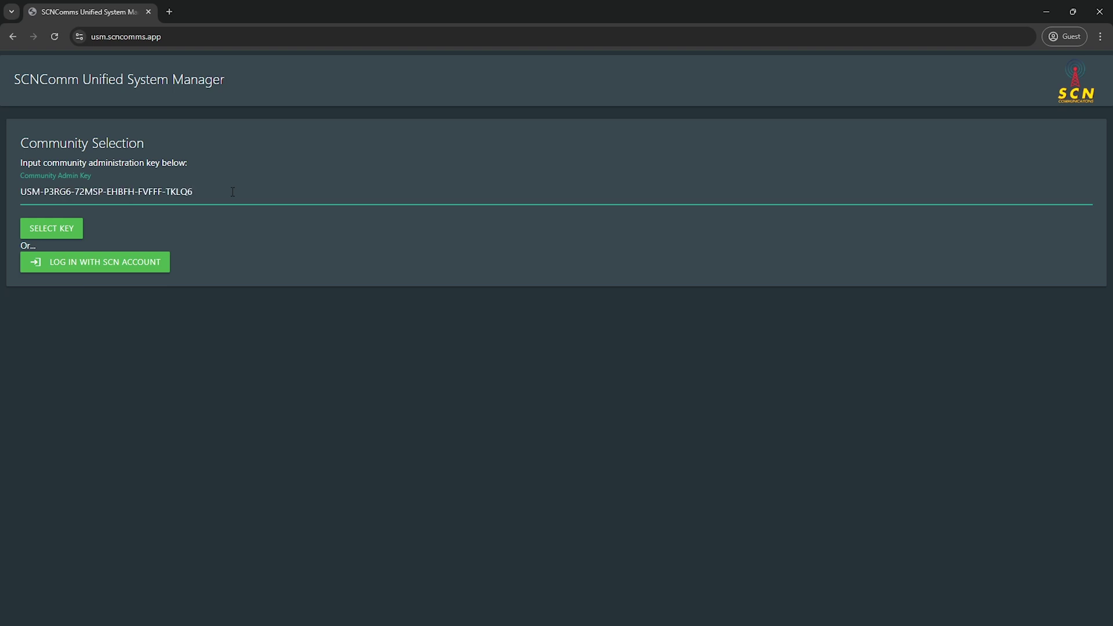
pyautogui.click(50, 231)
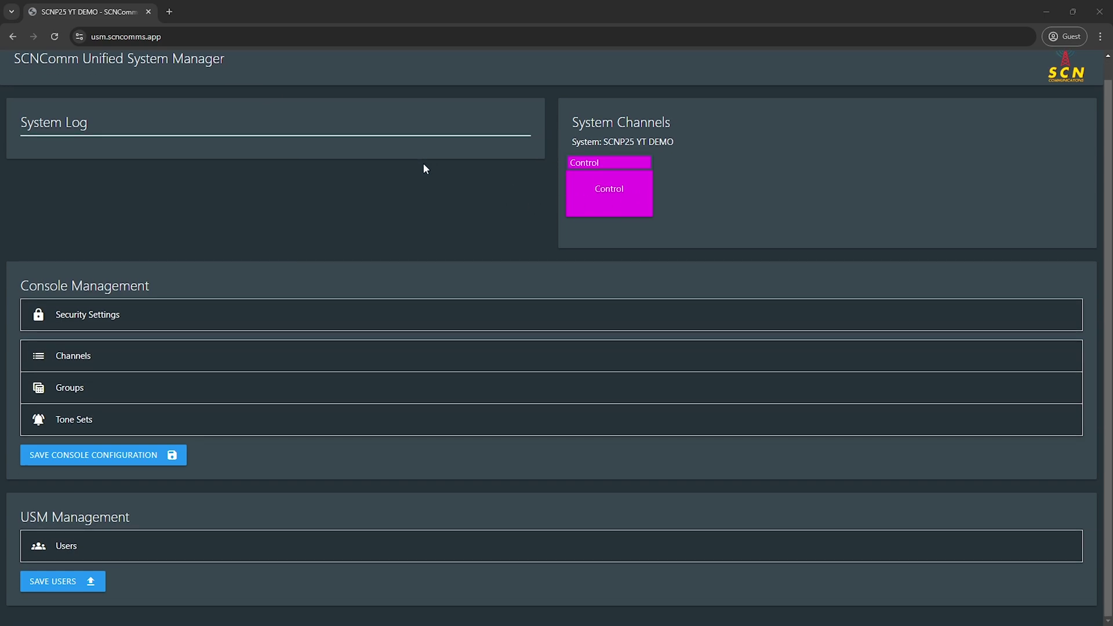
# Step: Expand Security Settings to show the Dispatch Console Security (Discord SSO) option, currently Off
pyautogui.scroll(1, 424, 169)
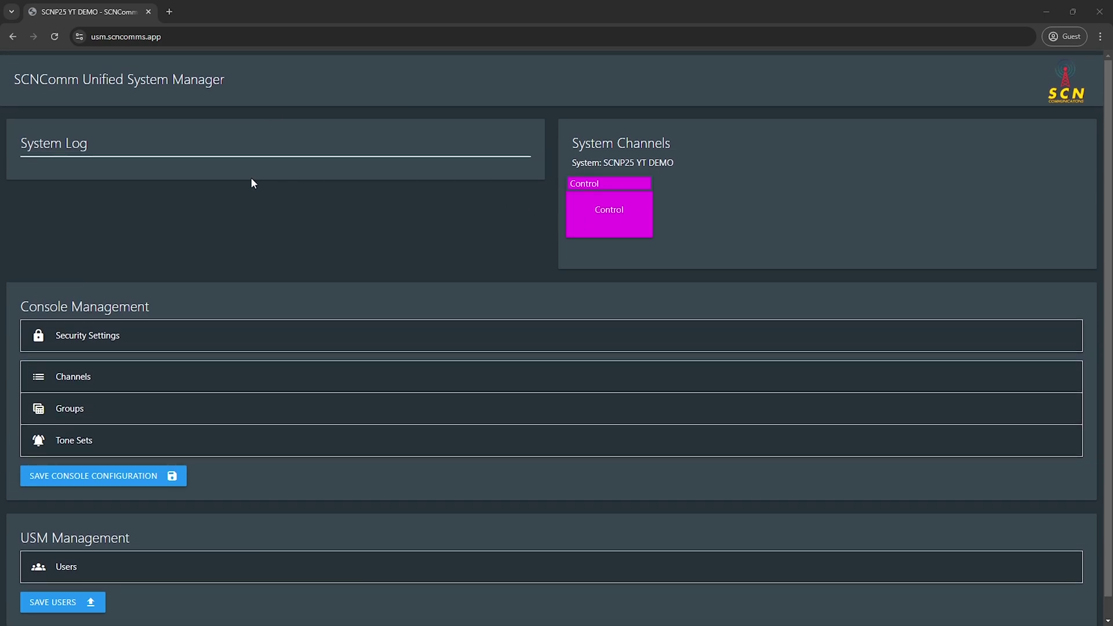
pyautogui.moveTo(601, 163); pyautogui.dragTo(617, 160)
pyautogui.click(615, 150)
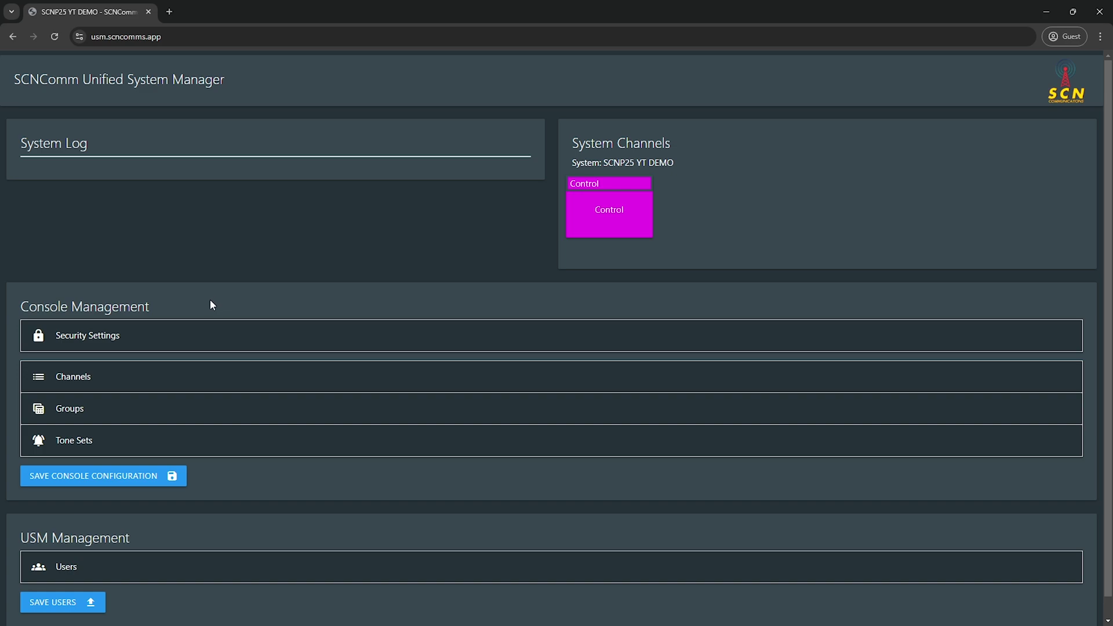
pyautogui.scroll(-1, 269, 242)
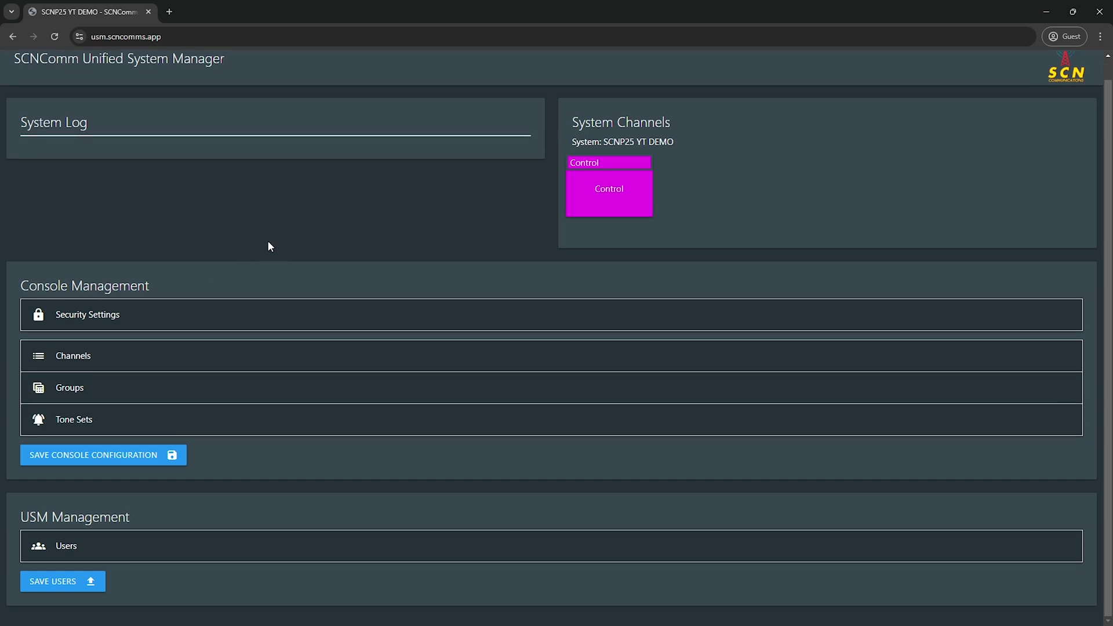
pyautogui.click(135, 315)
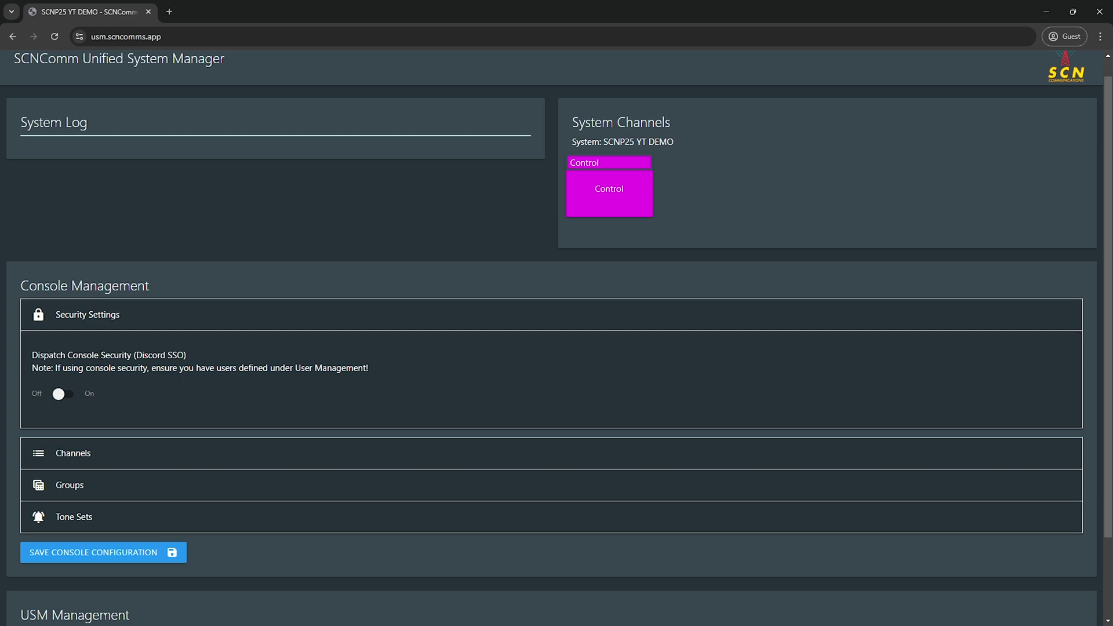
pyautogui.scroll(-2, 156, 383)
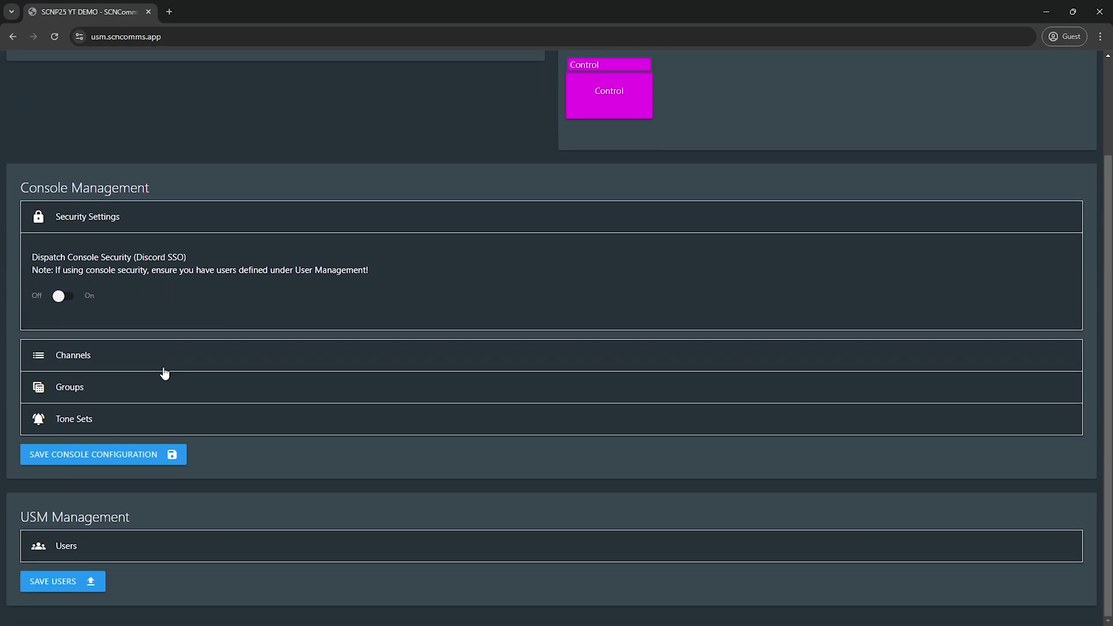
# Step: Create a new user entry in User Management and enter the user's full name
pyautogui.click(162, 549)
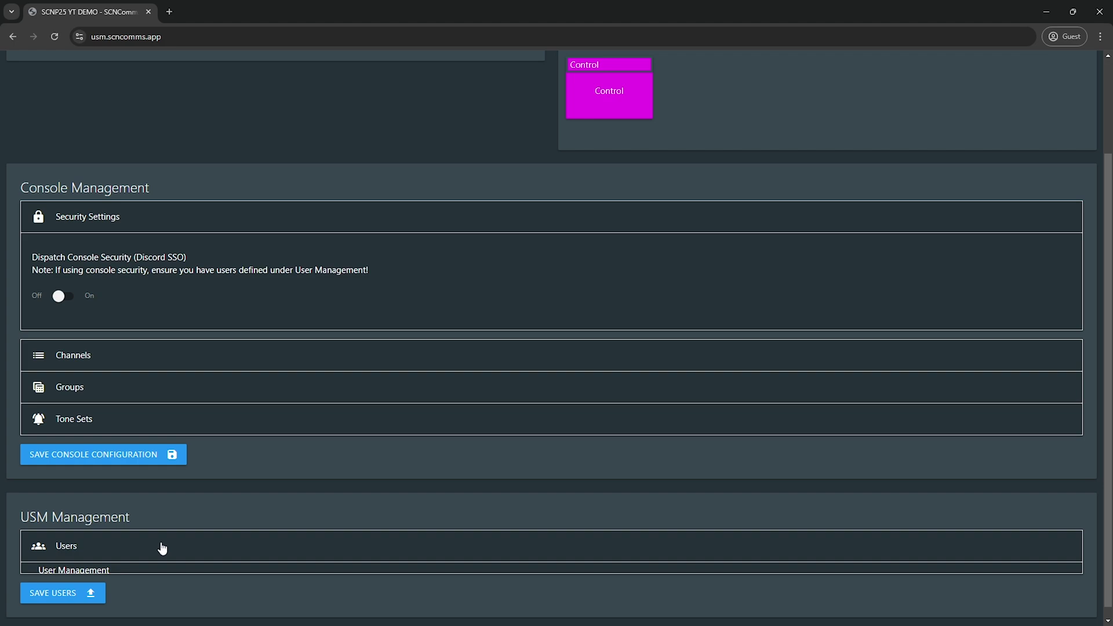
pyautogui.scroll(-3, 174, 496)
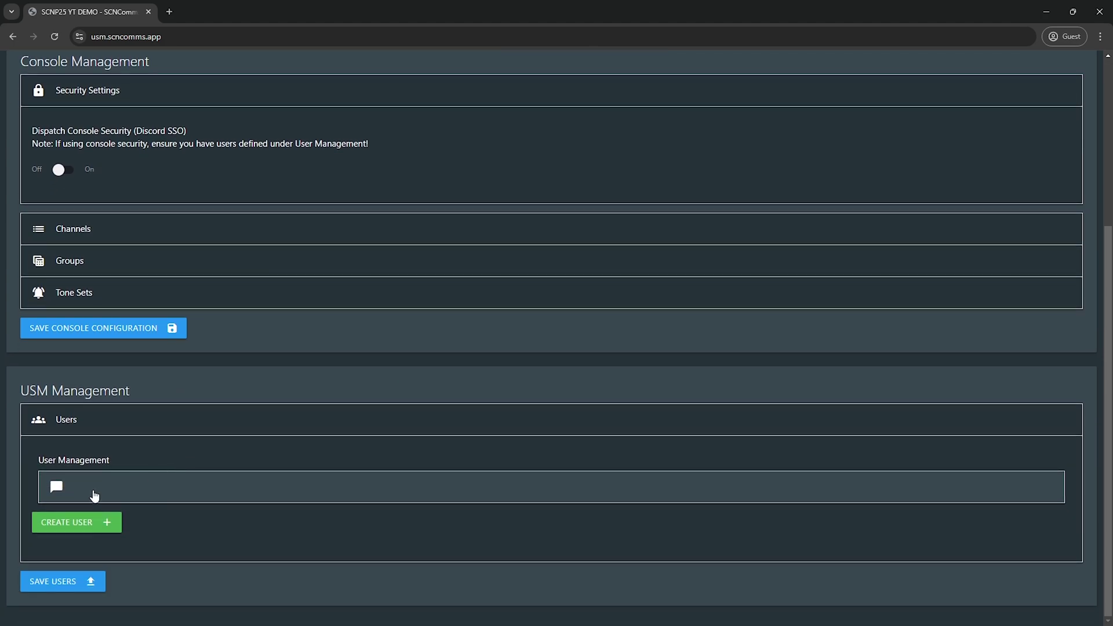
pyautogui.click(102, 525)
pyautogui.click(119, 523)
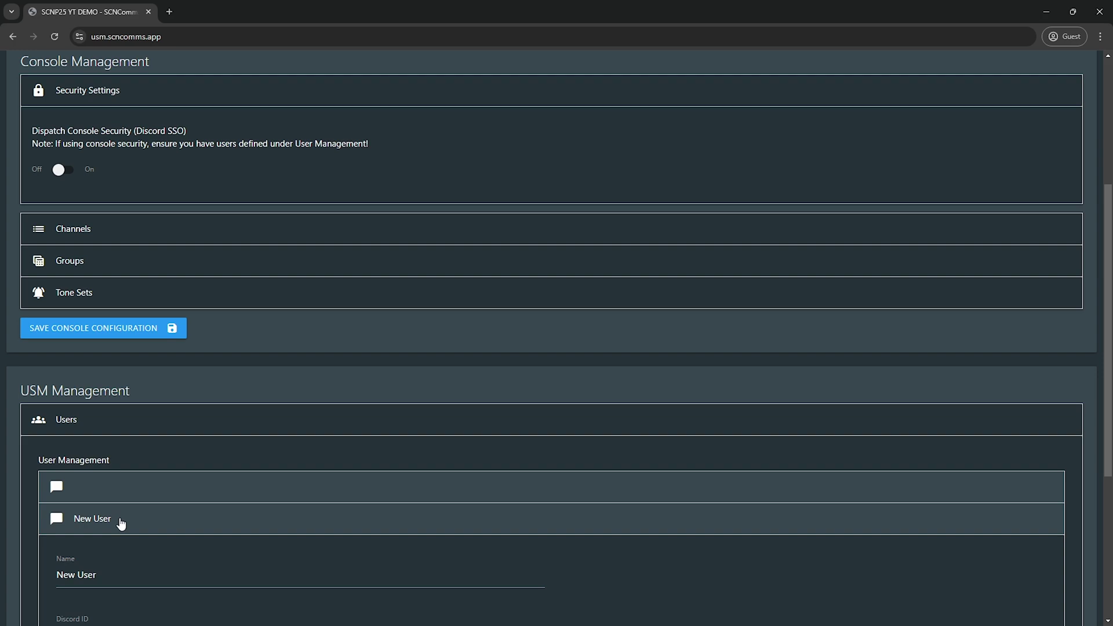
pyautogui.scroll(-3, 136, 507)
pyautogui.scroll(-2, 134, 511)
pyautogui.press('Tab')
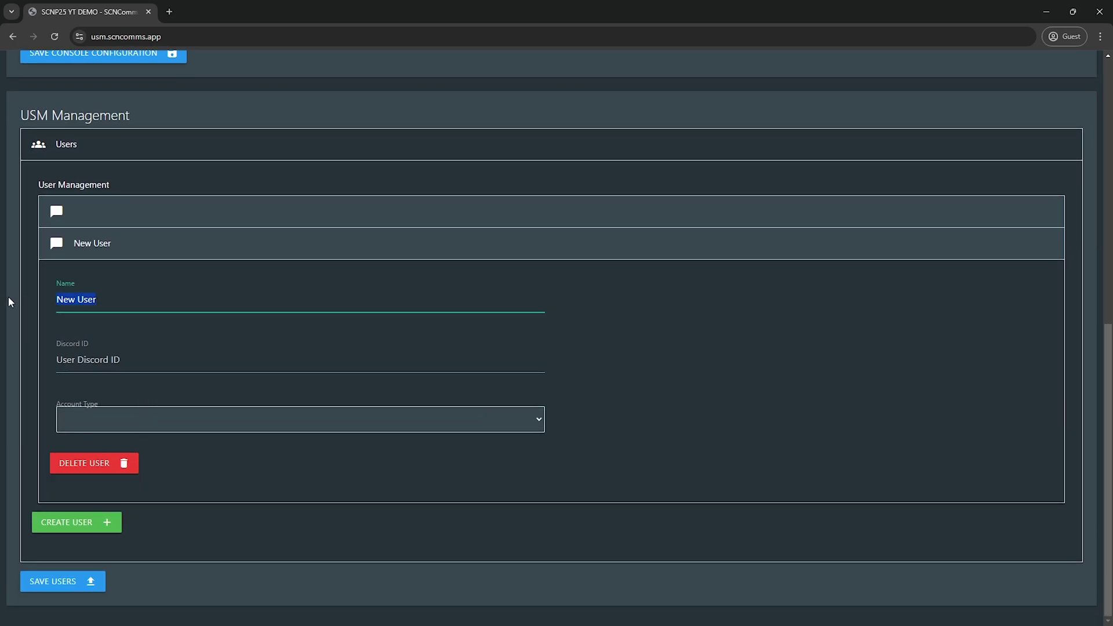
pyautogui.write('JOHN SMITH')
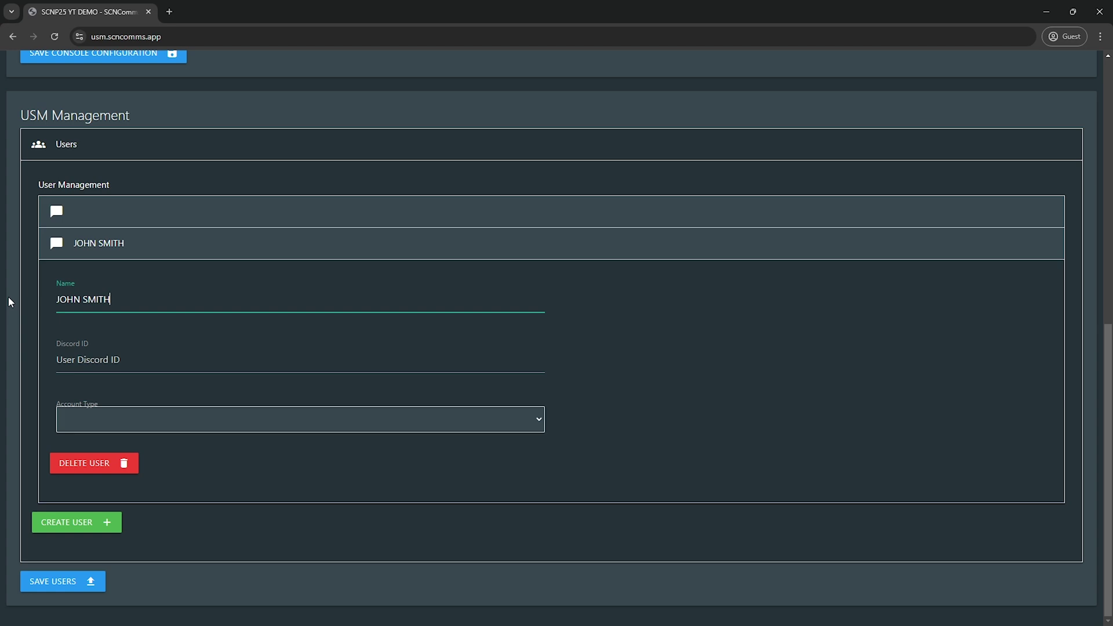
# Step: Fill in the new user's Discord ID, set Account Type to Owner, and save the users
pyautogui.click(136, 370)
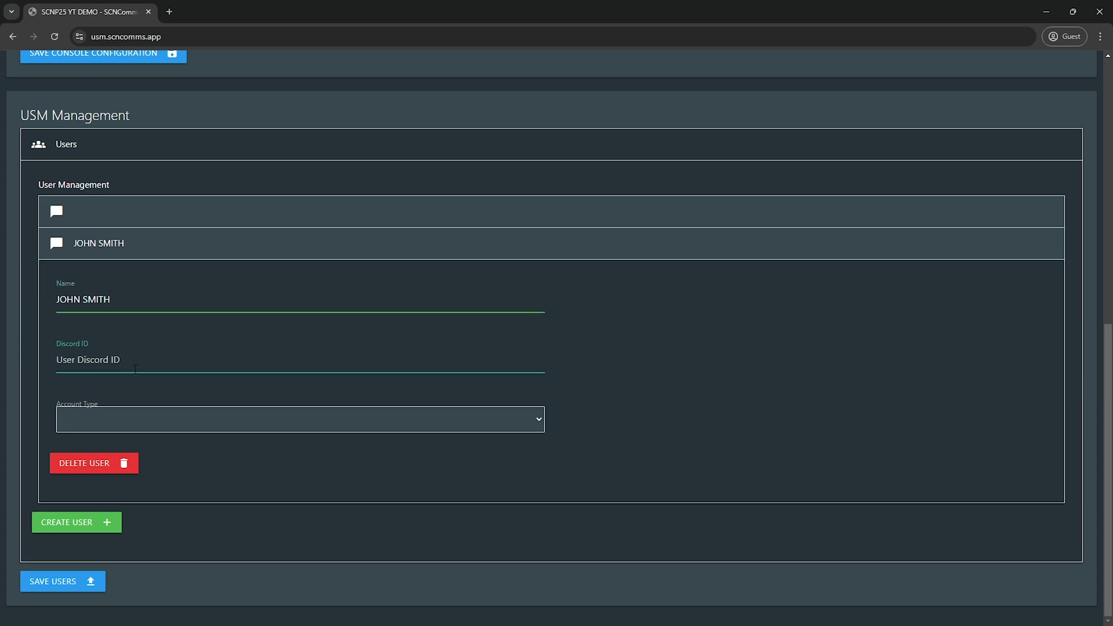
pyautogui.write('12345678990')
pyautogui.click(139, 420)
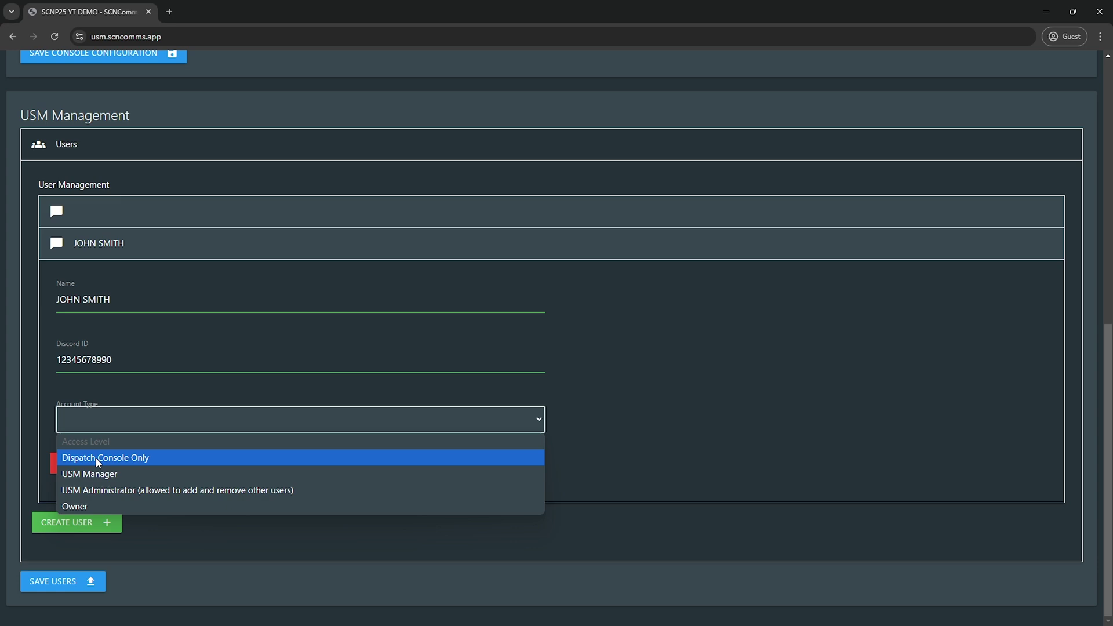
pyautogui.click(94, 504)
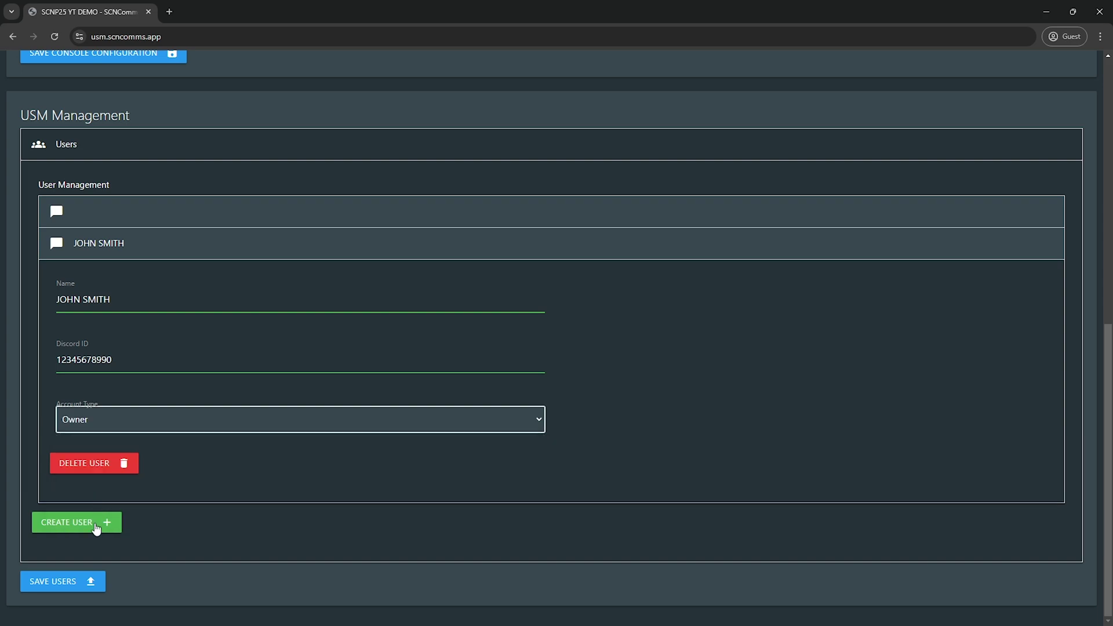
pyautogui.click(74, 580)
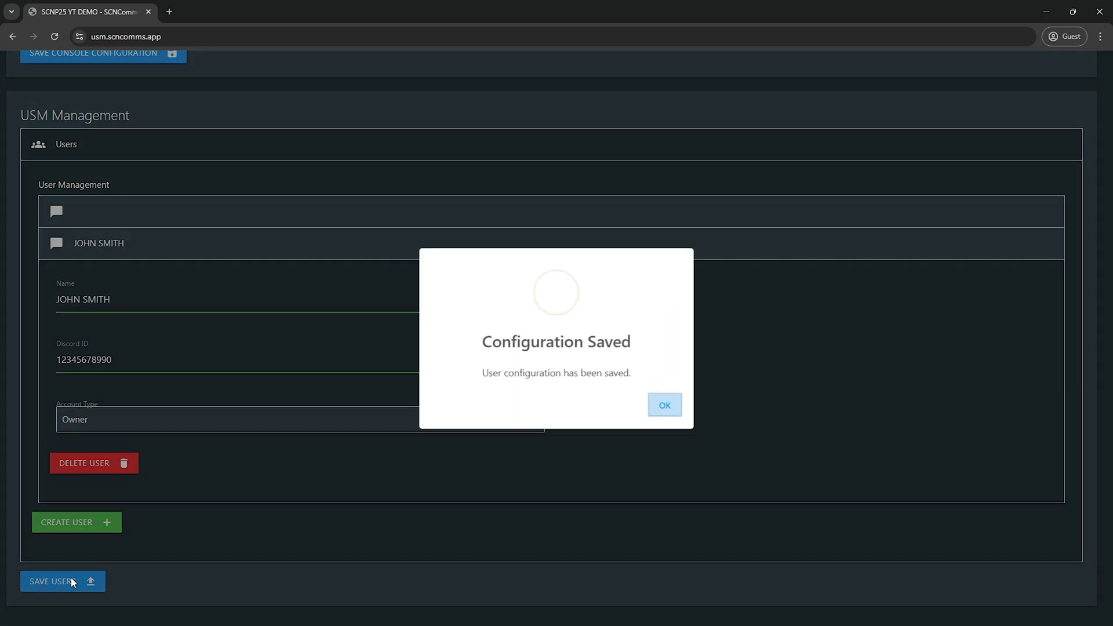
pyautogui.click(663, 408)
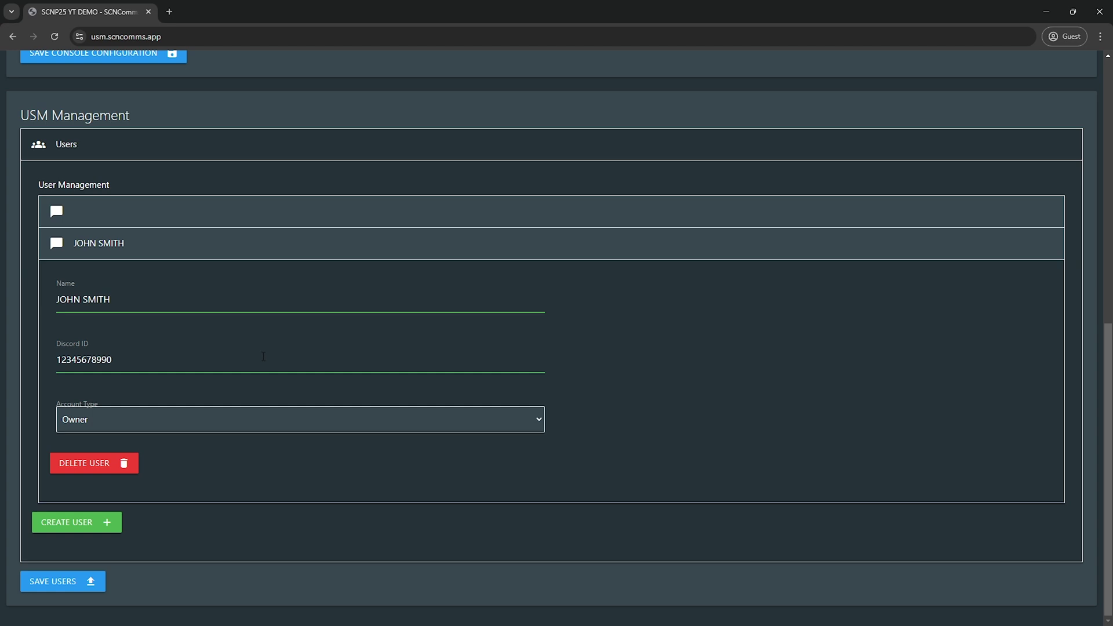
# Step: Expand Channels under Console Management to list all 13 channels, LAW DISPATCH to HELPDESK
pyautogui.scroll(5, 305, 359)
pyautogui.scroll(2, 295, 337)
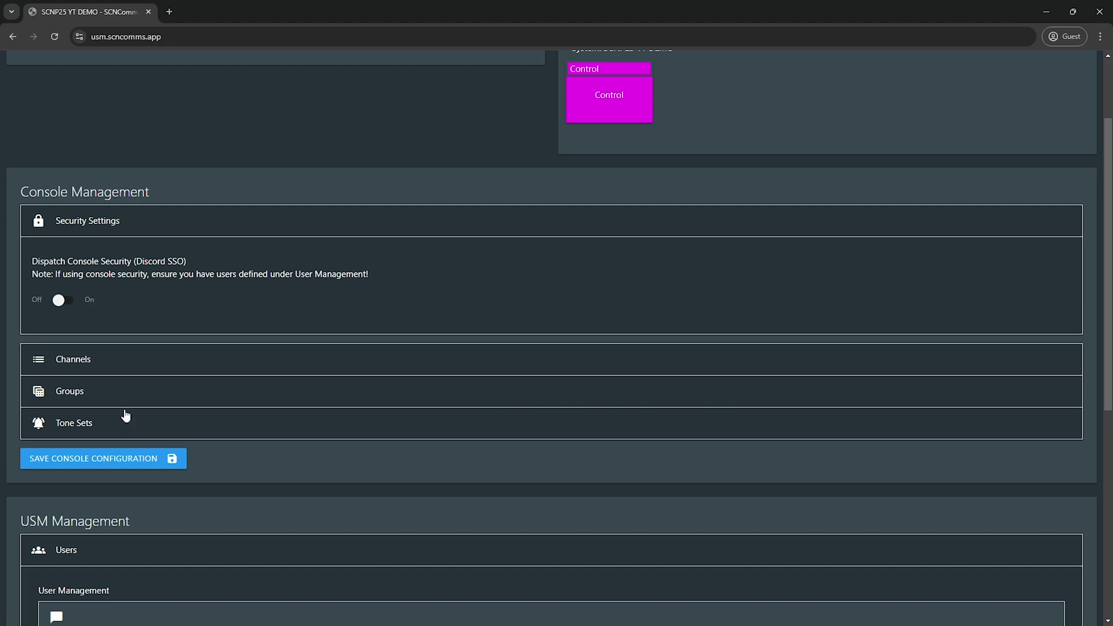
pyautogui.click(122, 368)
pyautogui.scroll(-5, 130, 371)
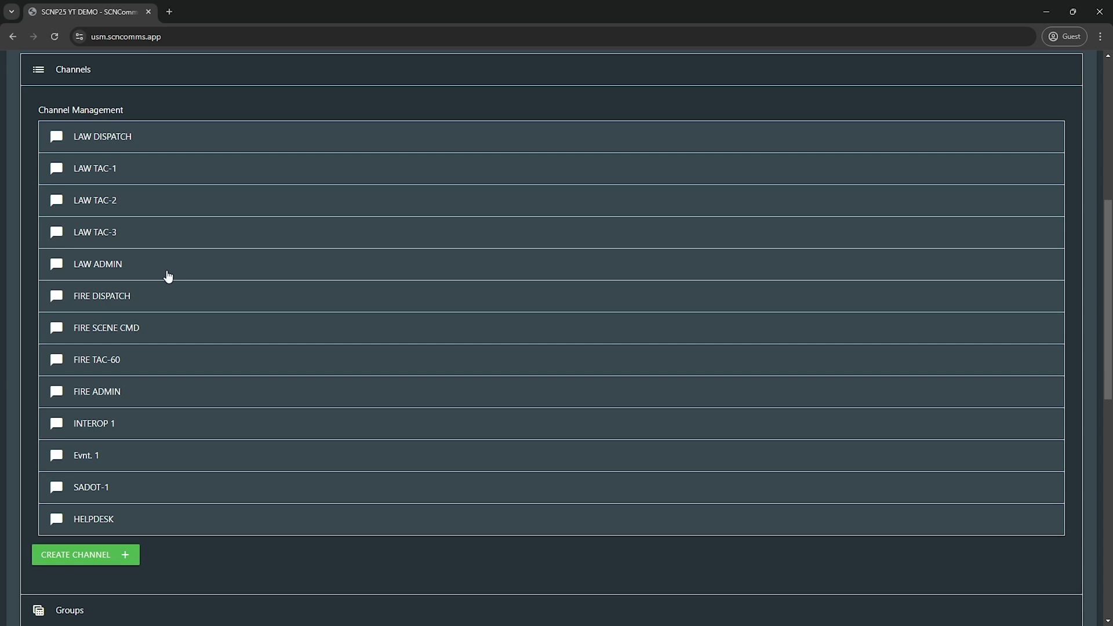
# Step: Open LAW DISPATCH's channel settings, showing talkgroup ID 11 and group LAW
pyautogui.click(172, 143)
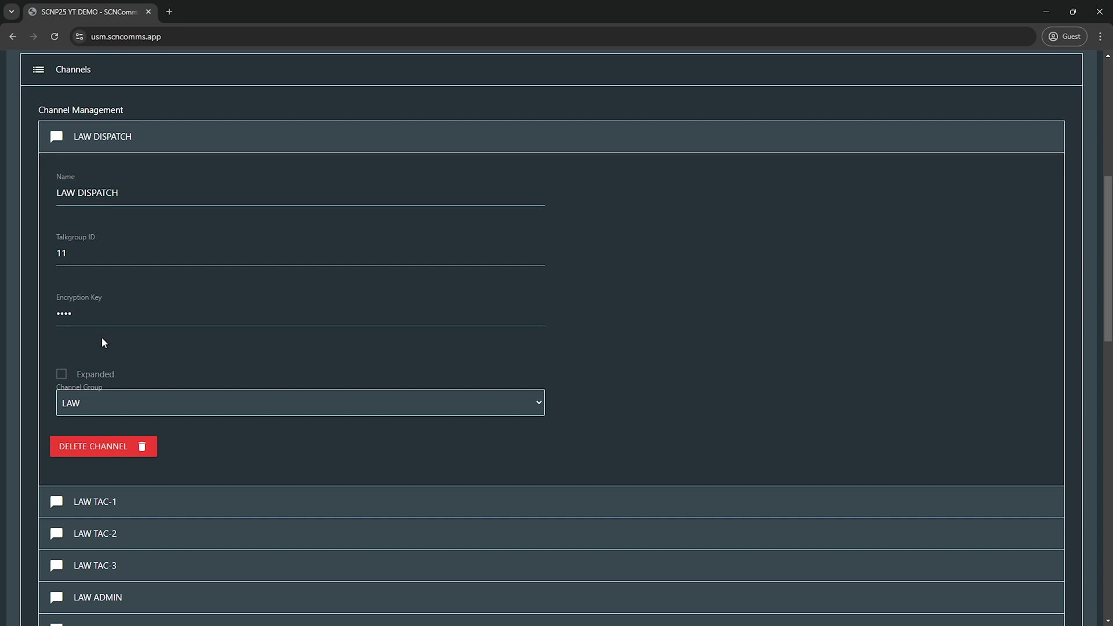
# Step: Enable Expanded on LAW DISPATCH and keep LAW selected as its channel group
pyautogui.click(92, 381)
pyautogui.click(111, 400)
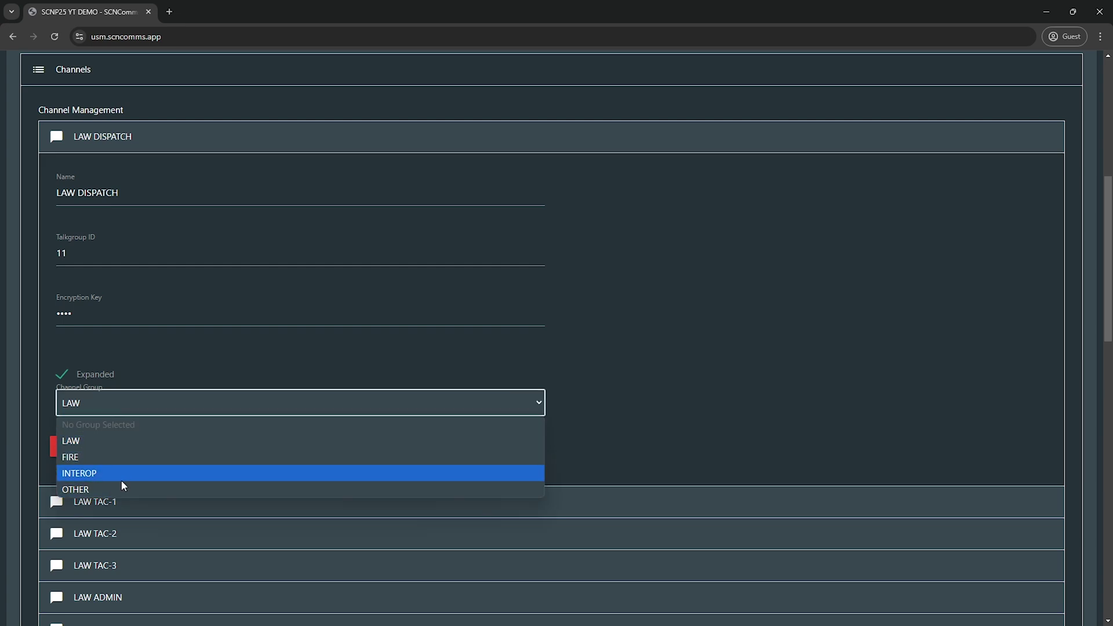
pyautogui.click(132, 440)
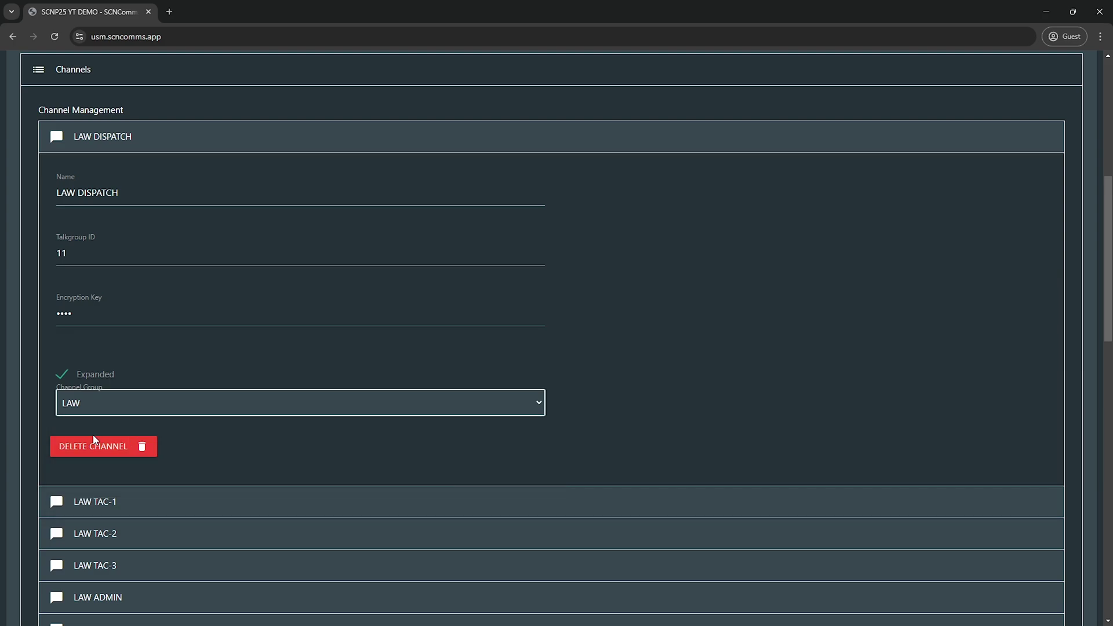
# Step: Collapse the channel list, expand Groups, and view then close the LAW group's settings
pyautogui.click(86, 142)
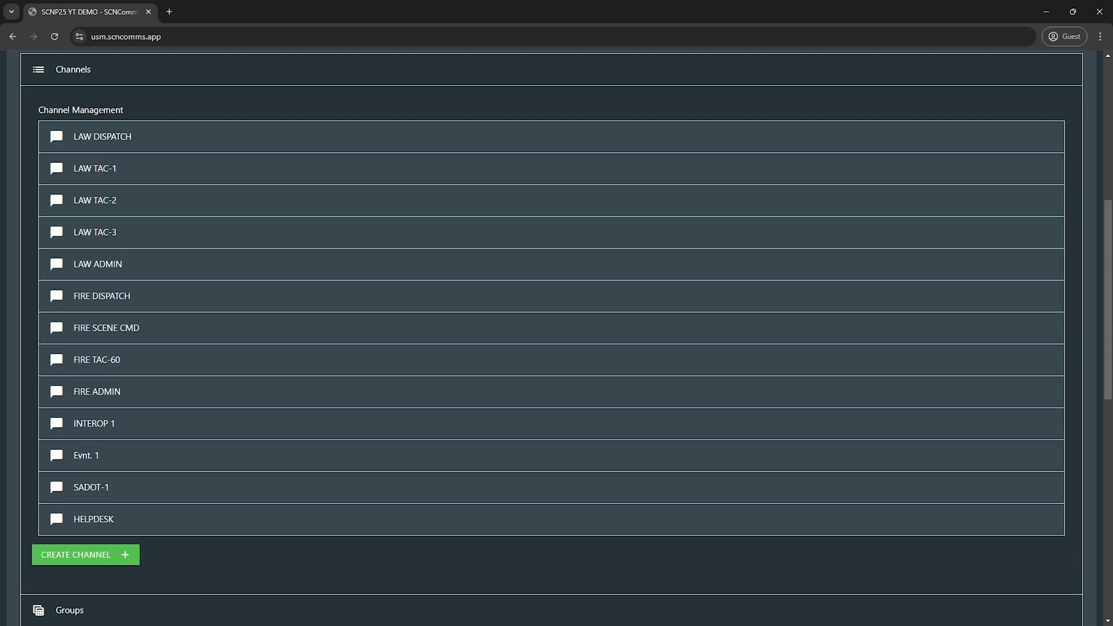
pyautogui.click(92, 76)
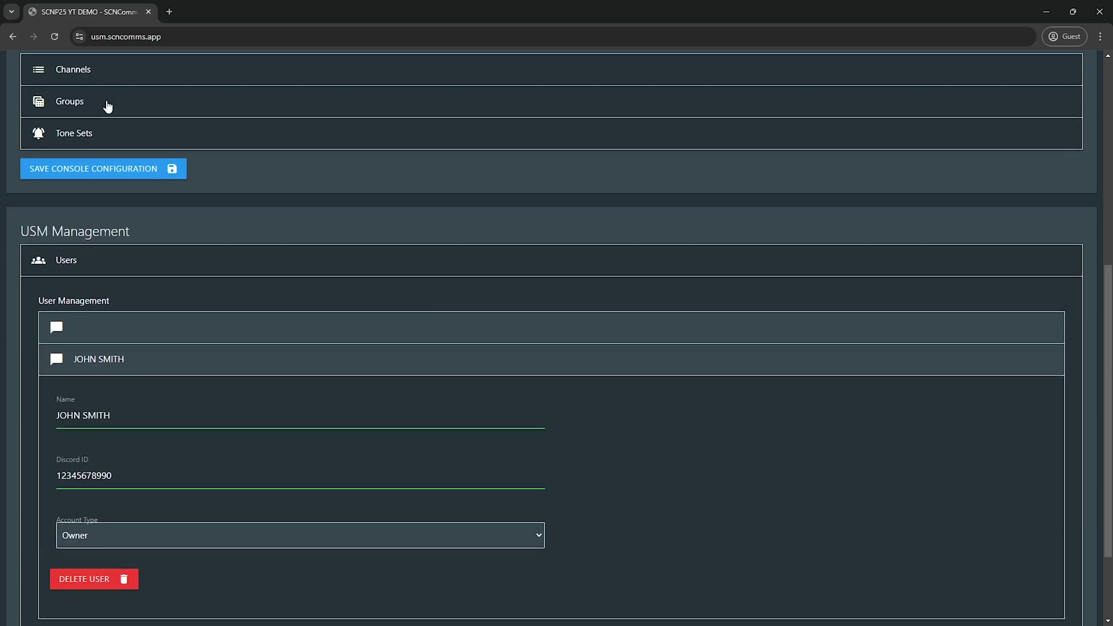
pyautogui.click(108, 106)
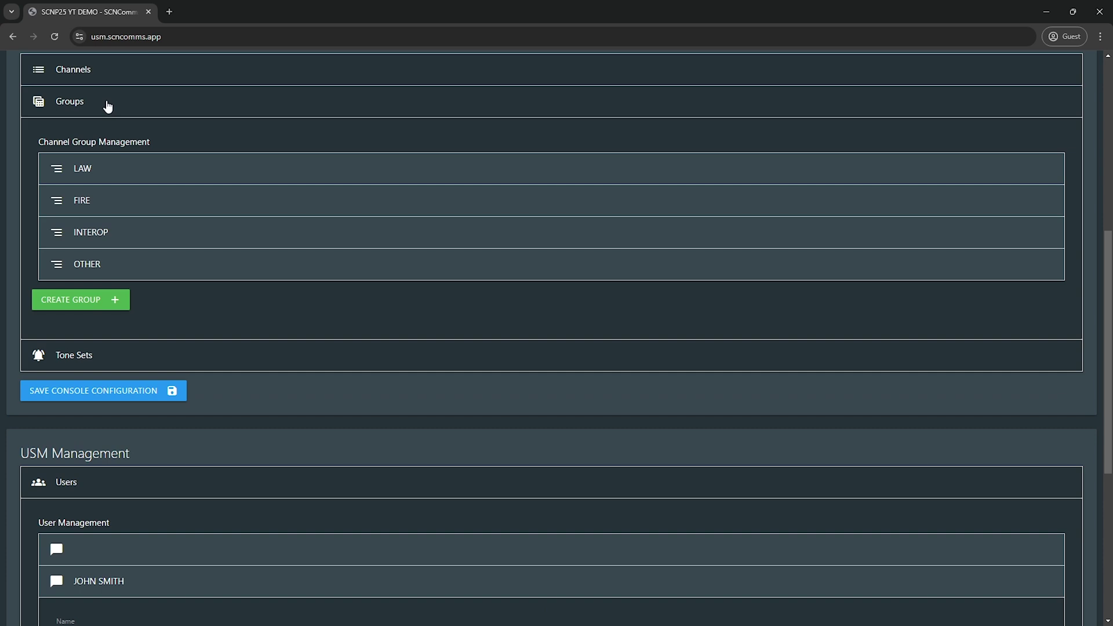
pyautogui.click(87, 173)
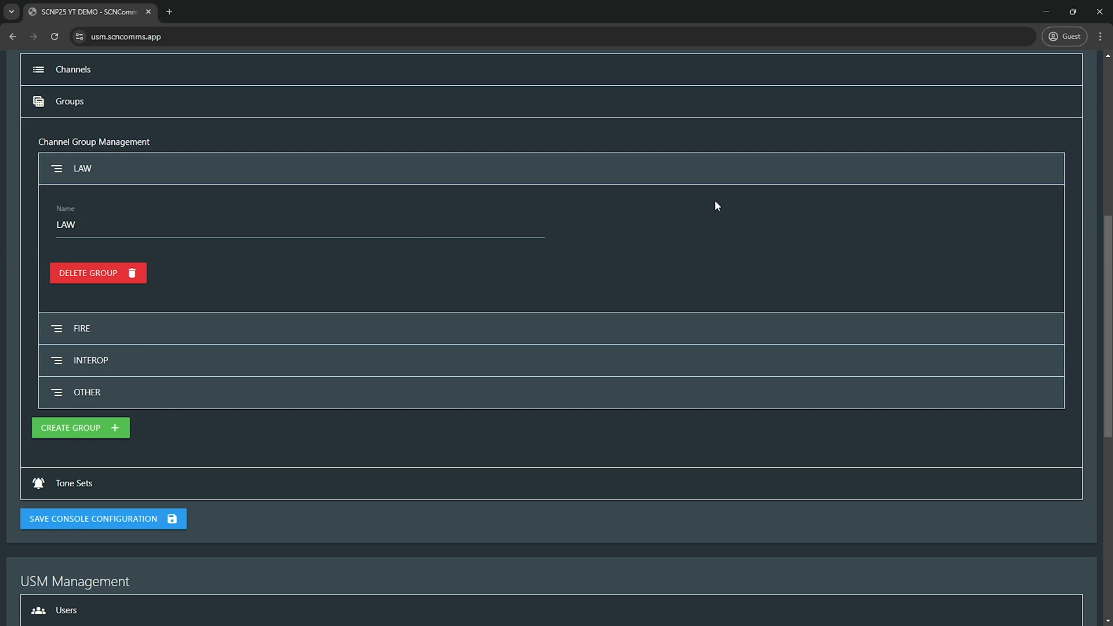
pyautogui.click(553, 168)
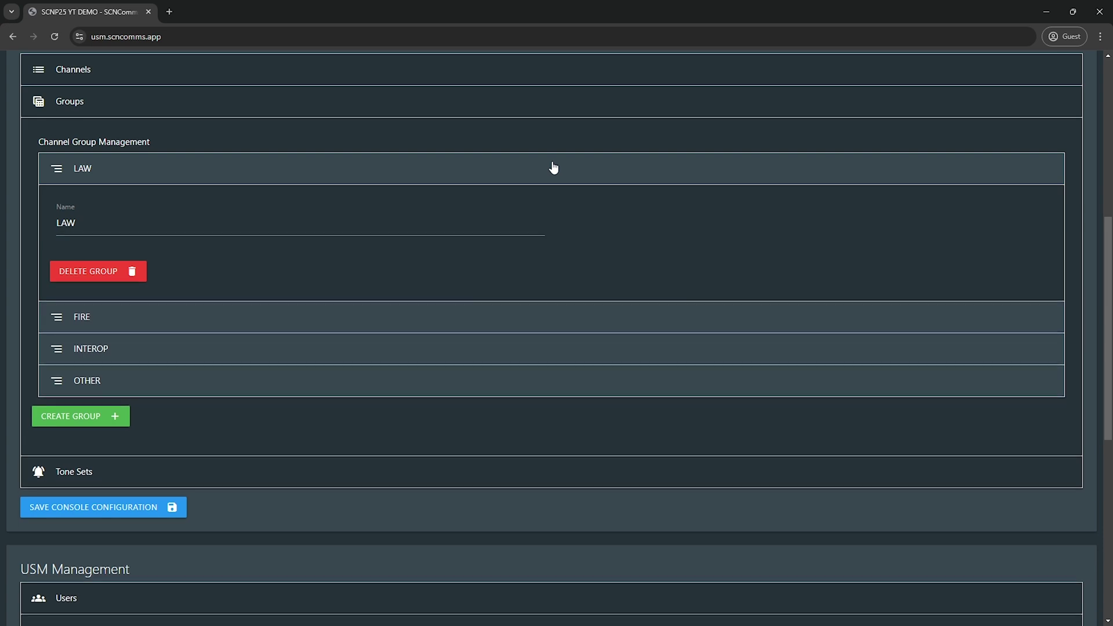
# Step: Collapse Groups, expand Tone Sets, and open LS ALL CL (talkgroup 21, tones 112/154, FIRE)
pyautogui.click(101, 113)
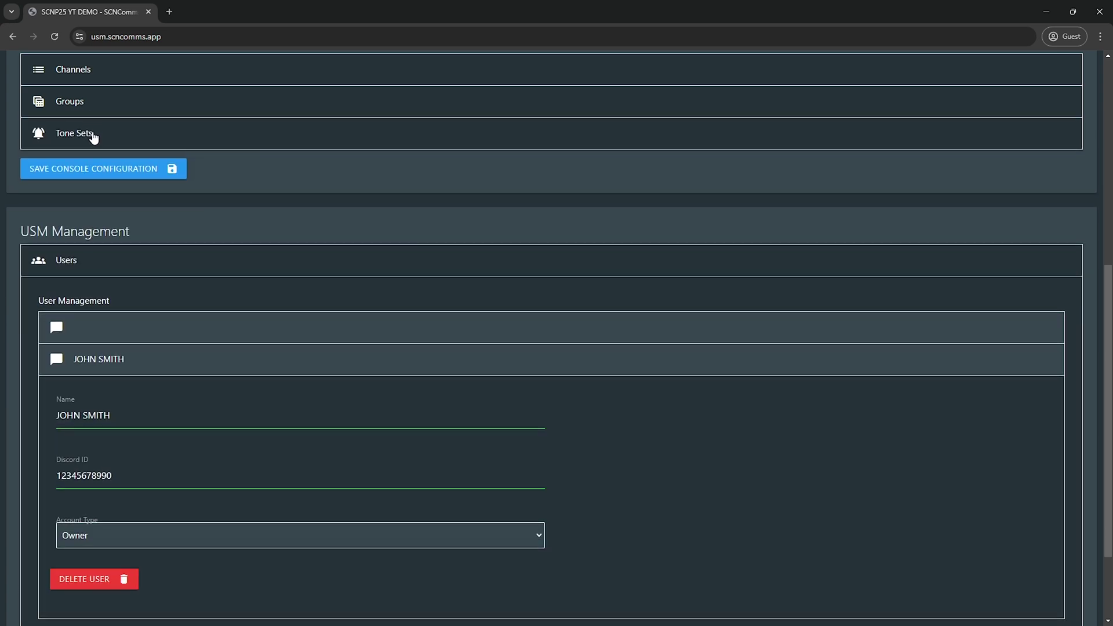
pyautogui.click(93, 140)
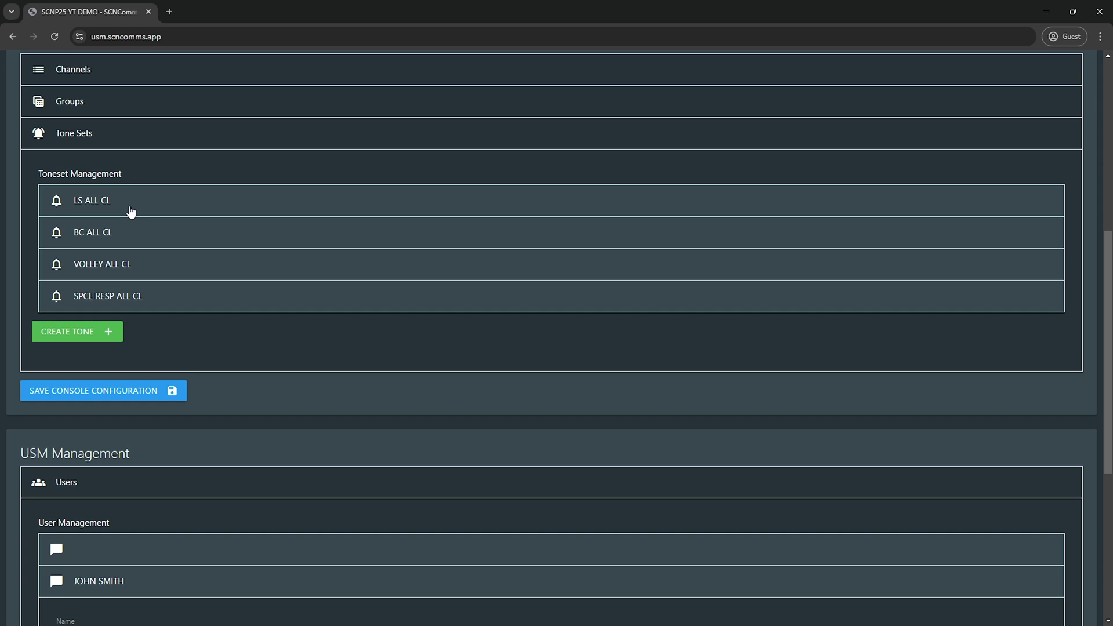
pyautogui.click(131, 212)
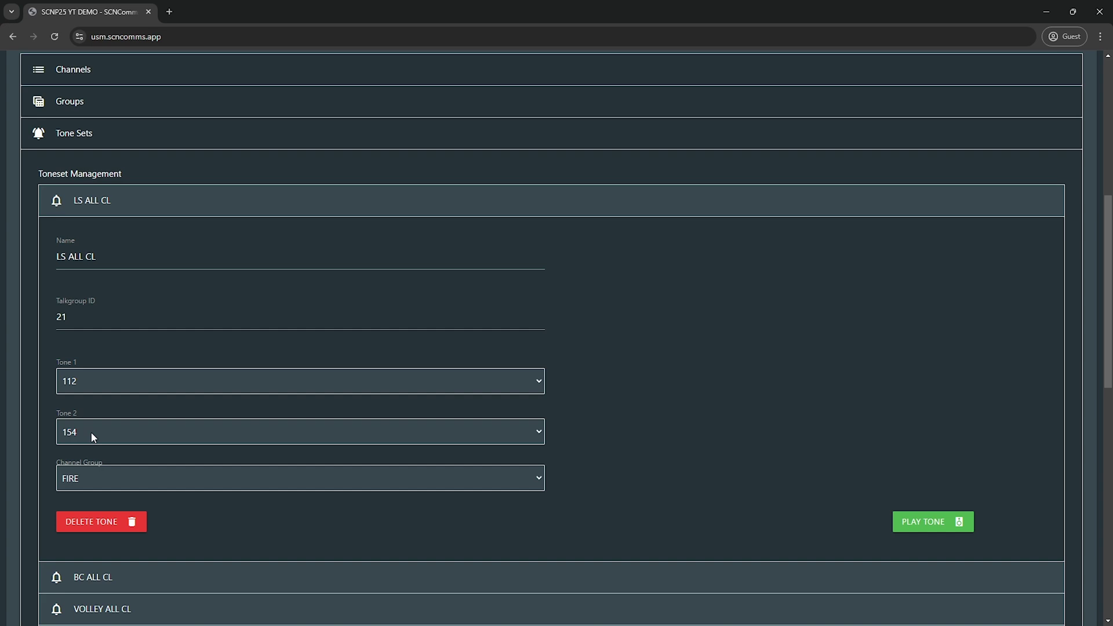
pyautogui.click(77, 486)
pyautogui.click(77, 486)
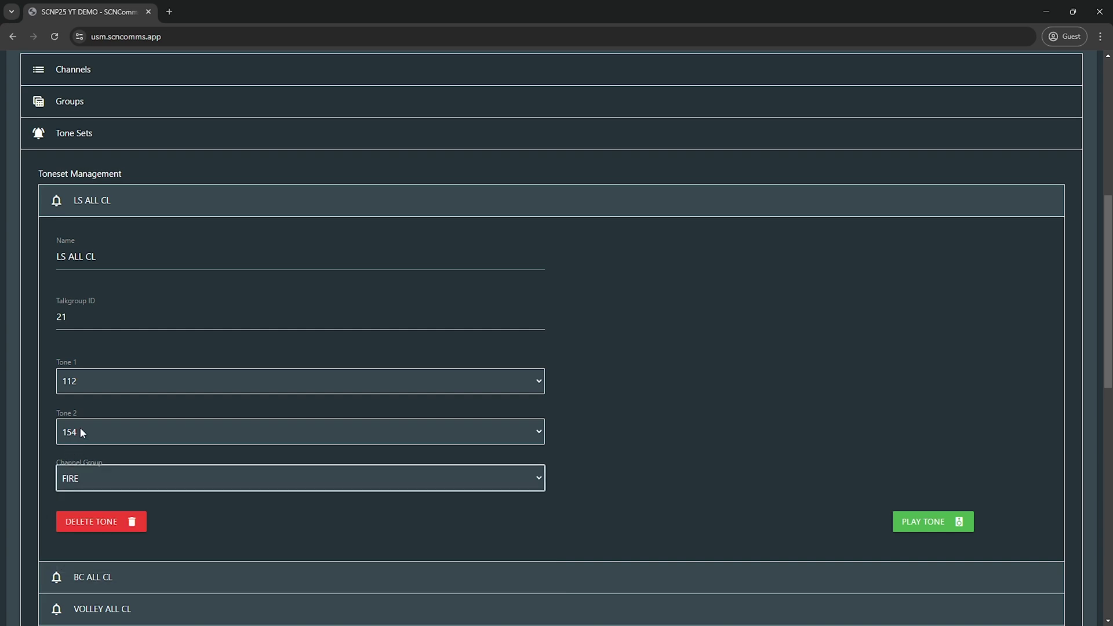
pyautogui.click(76, 378)
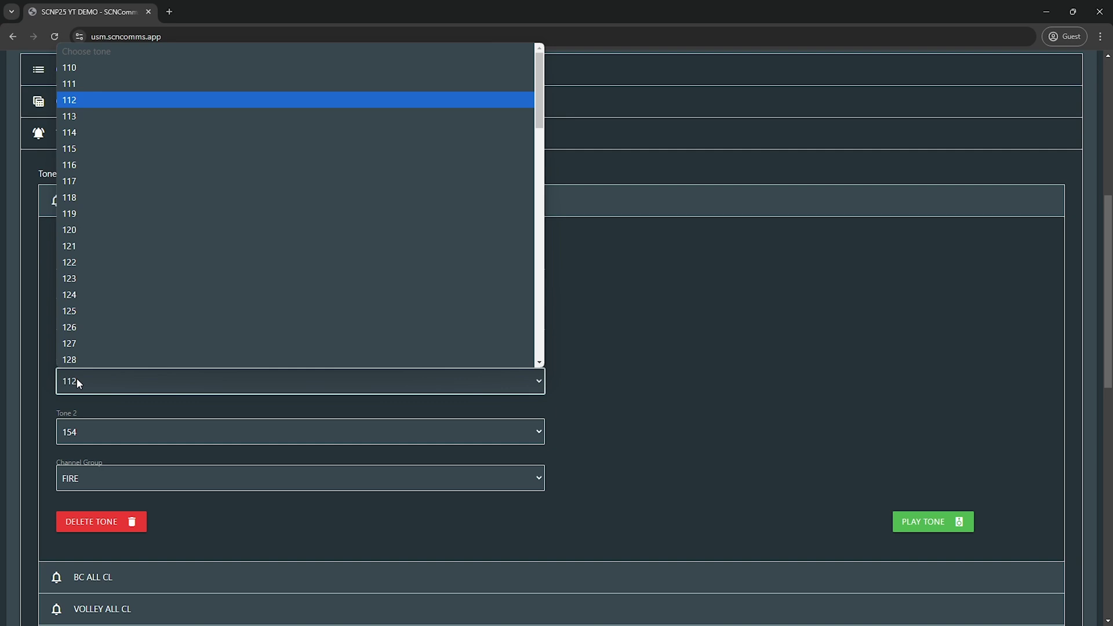
pyautogui.click(76, 379)
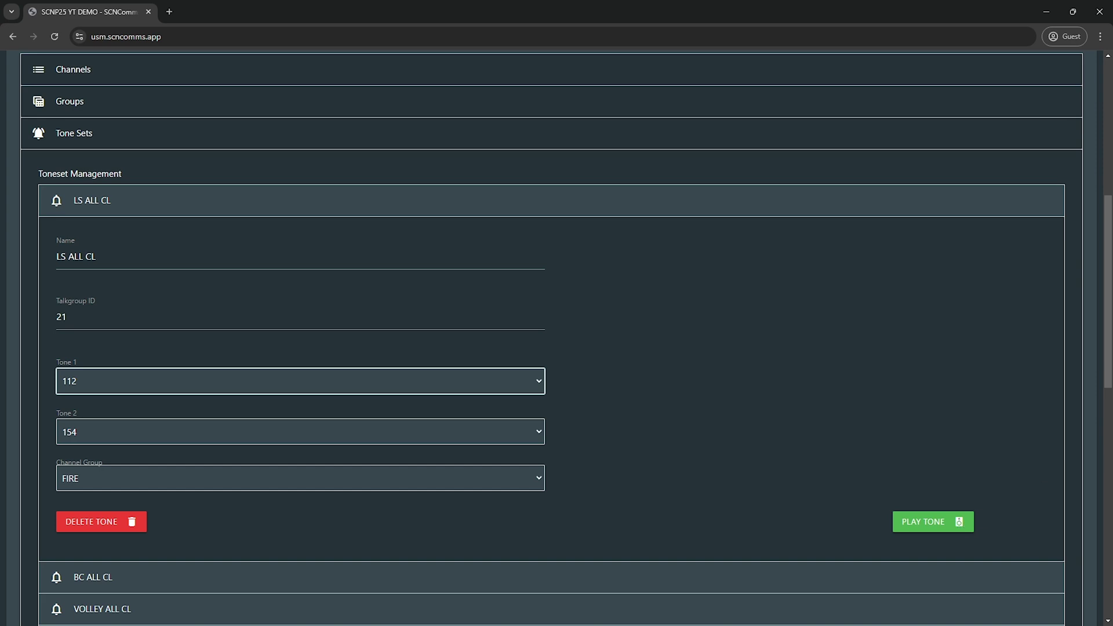
# Step: Change LS ALL CL's tones from 112/154 to 128 and 209, previewing before and after
pyautogui.click(929, 531)
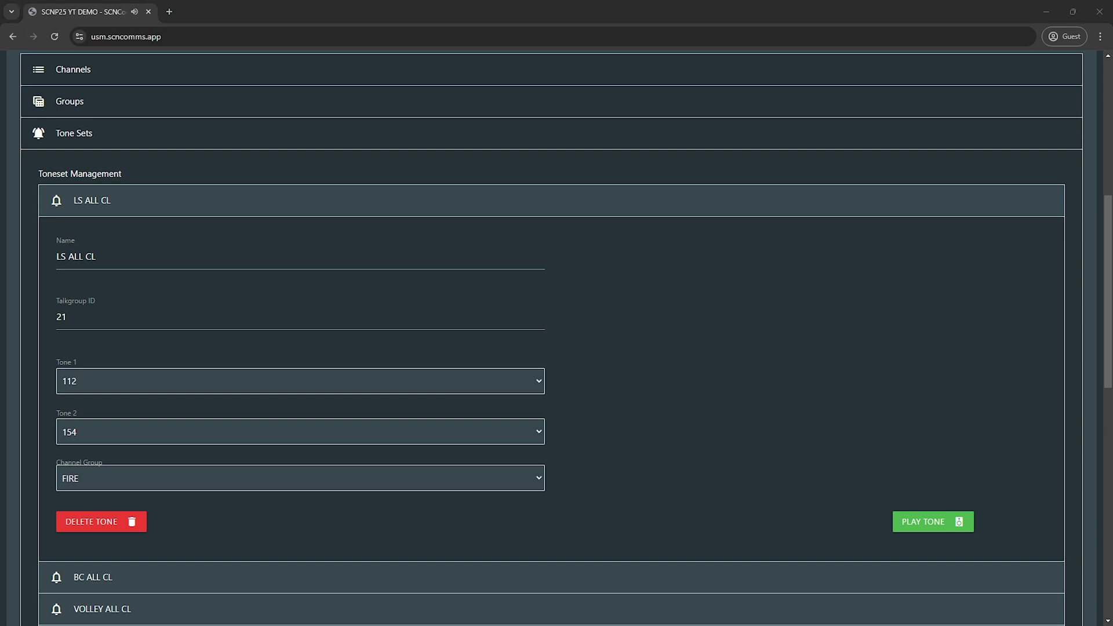
pyautogui.click(537, 381)
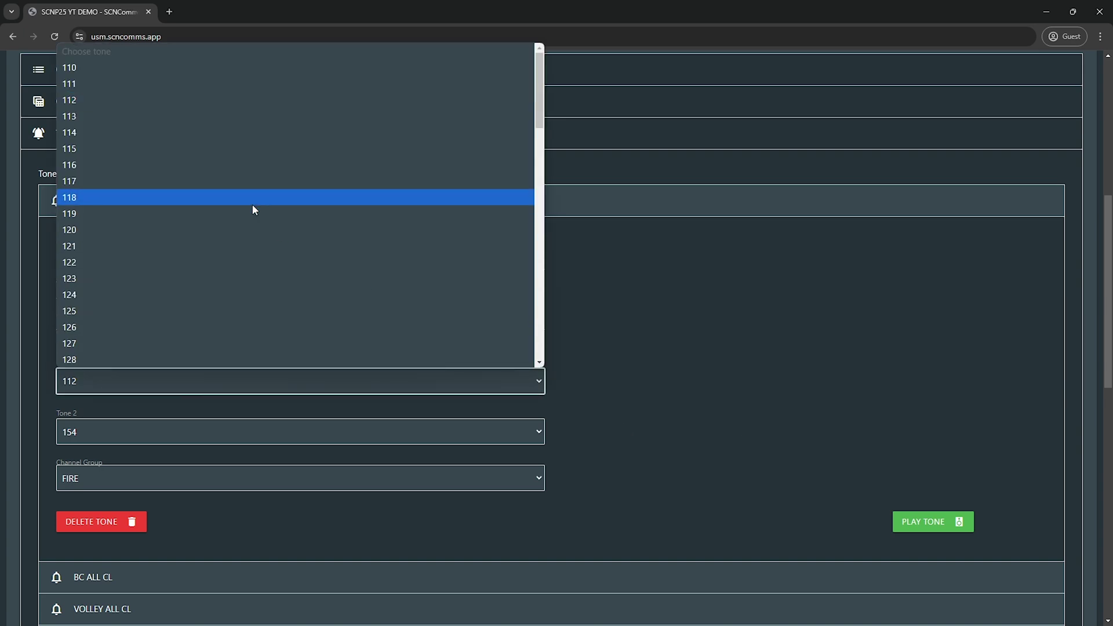
pyautogui.click(244, 358)
pyautogui.click(196, 432)
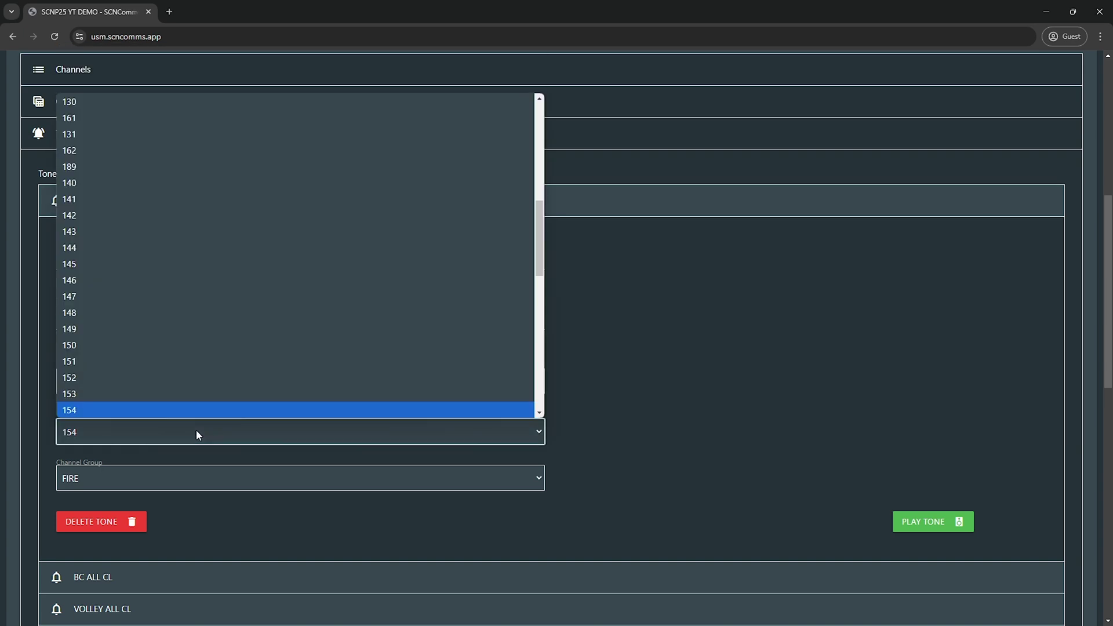
pyautogui.scroll(-5, 224, 374)
pyautogui.click(198, 404)
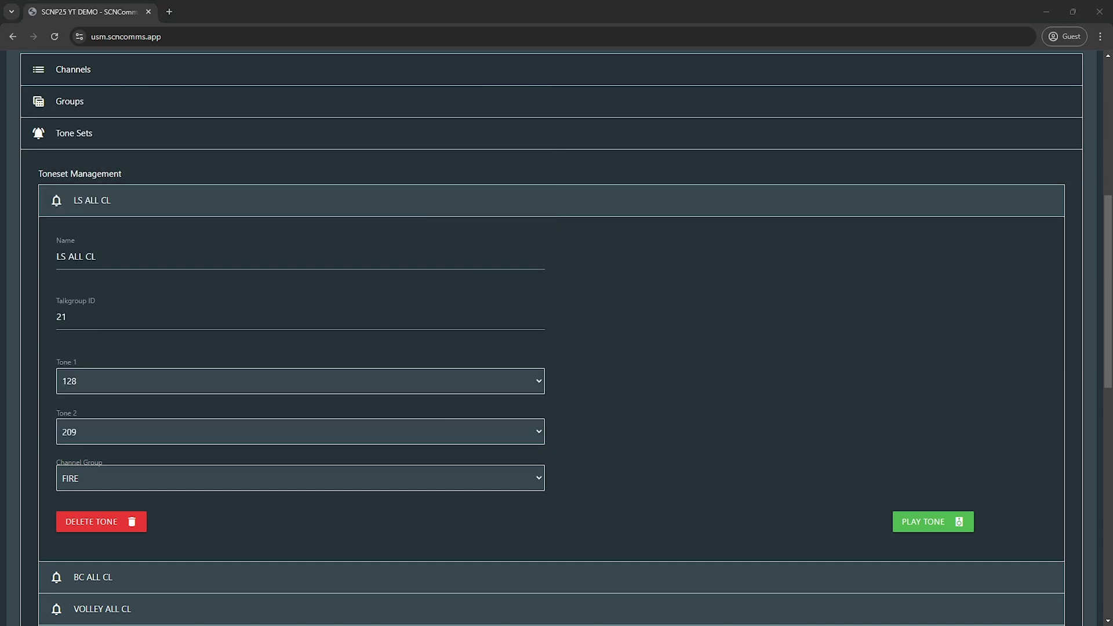
pyautogui.click(923, 527)
pyautogui.click(695, 216)
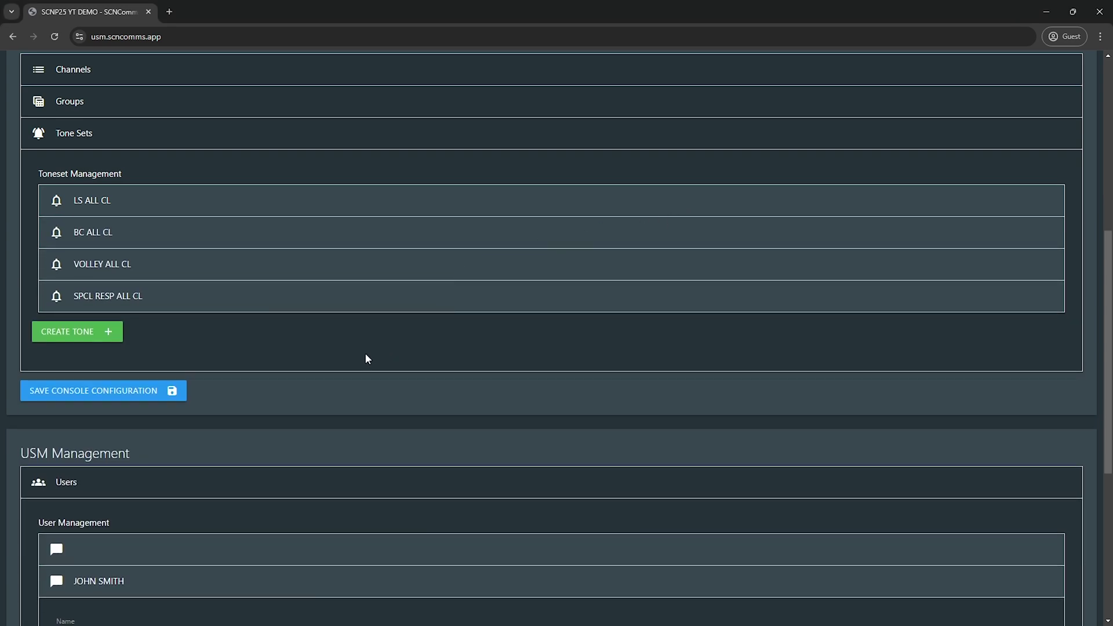
# Step: Save the console configuration and dismiss the Configuration Saved confirmation
pyautogui.scroll(-1, 365, 354)
pyautogui.click(141, 335)
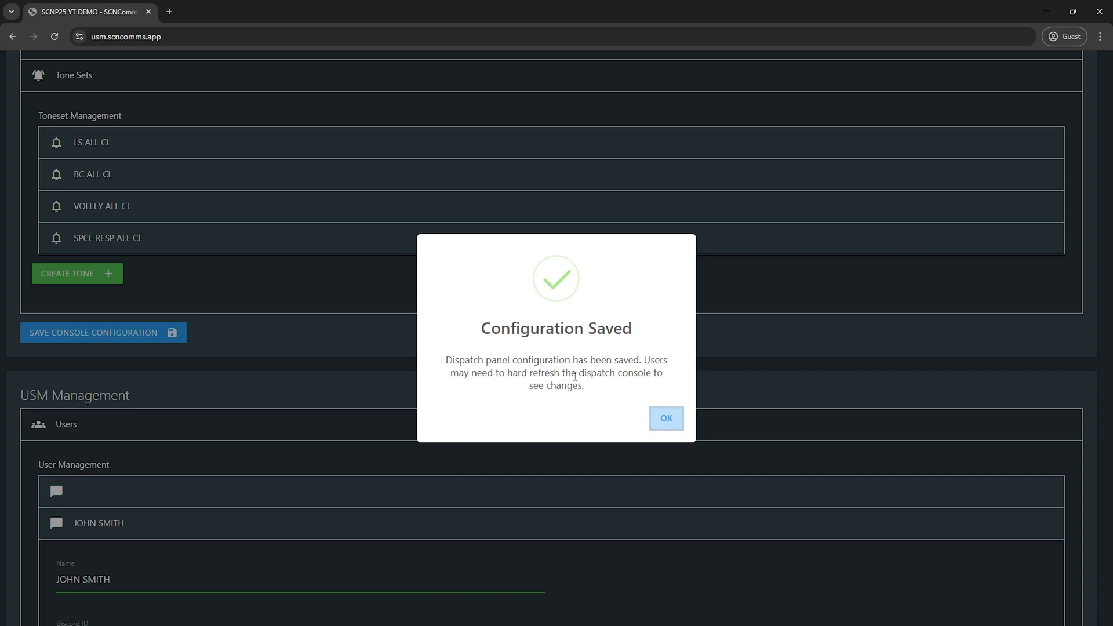
pyautogui.click(666, 418)
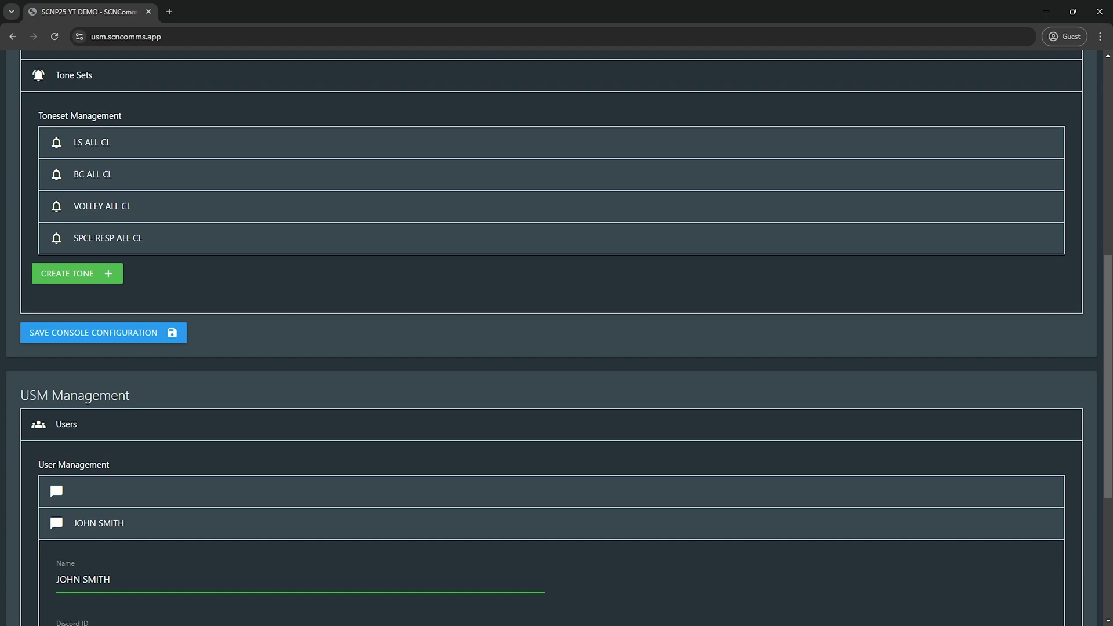
# Step: Load the SCNP25 Radio Console in a new tab and dismiss the microphone permission prompt
pyautogui.click(169, 12)
pyautogui.press('Return')
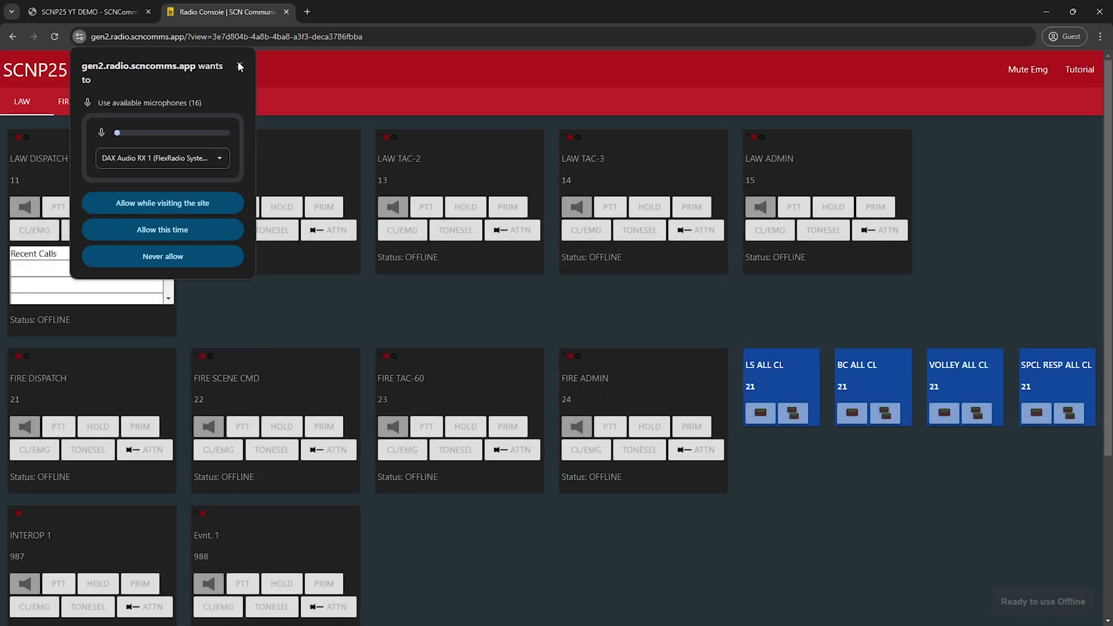
pyautogui.click(238, 65)
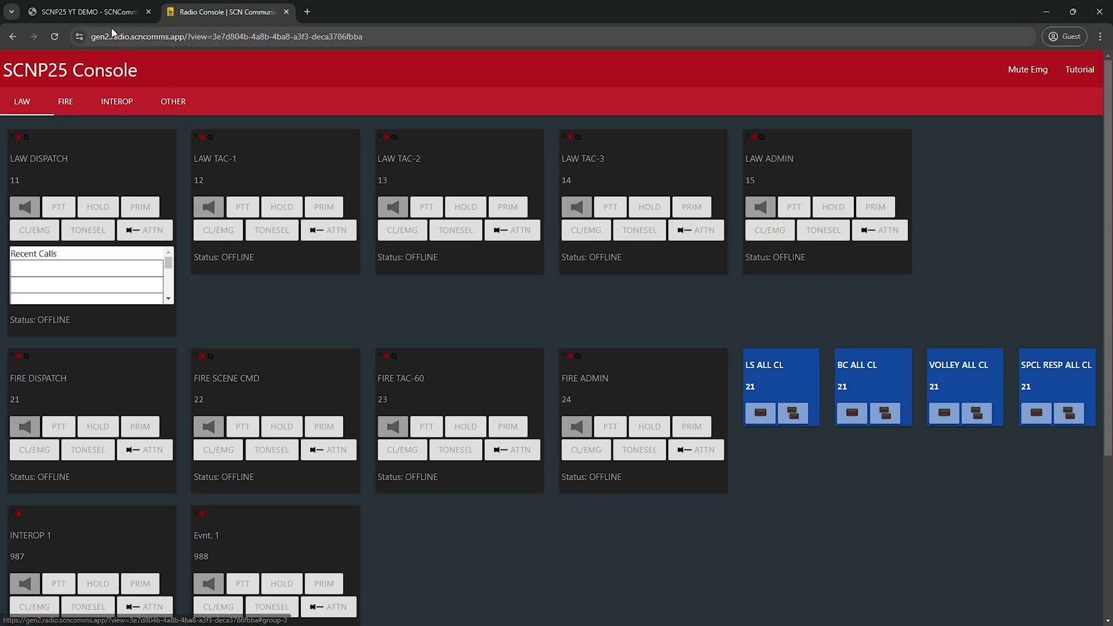
# Step: In the system manager's channel list, rename LAW DISPATCH to 'LAW DISPATCH 998'
pyautogui.click(95, 16)
pyautogui.scroll(5, 158, 265)
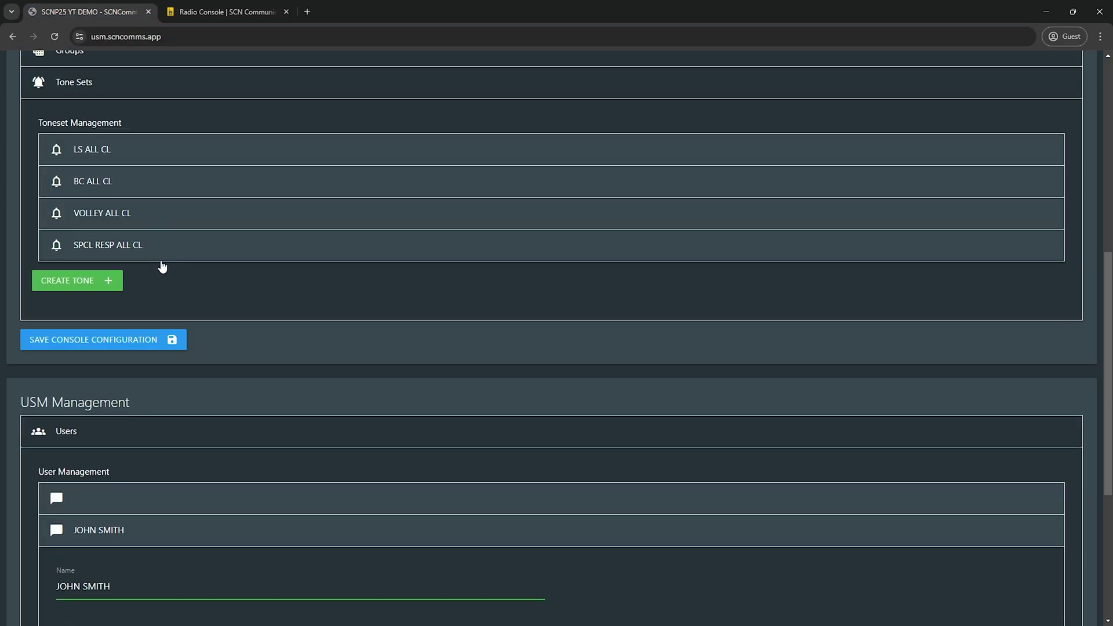
pyautogui.scroll(1, 98, 290)
pyautogui.click(85, 365)
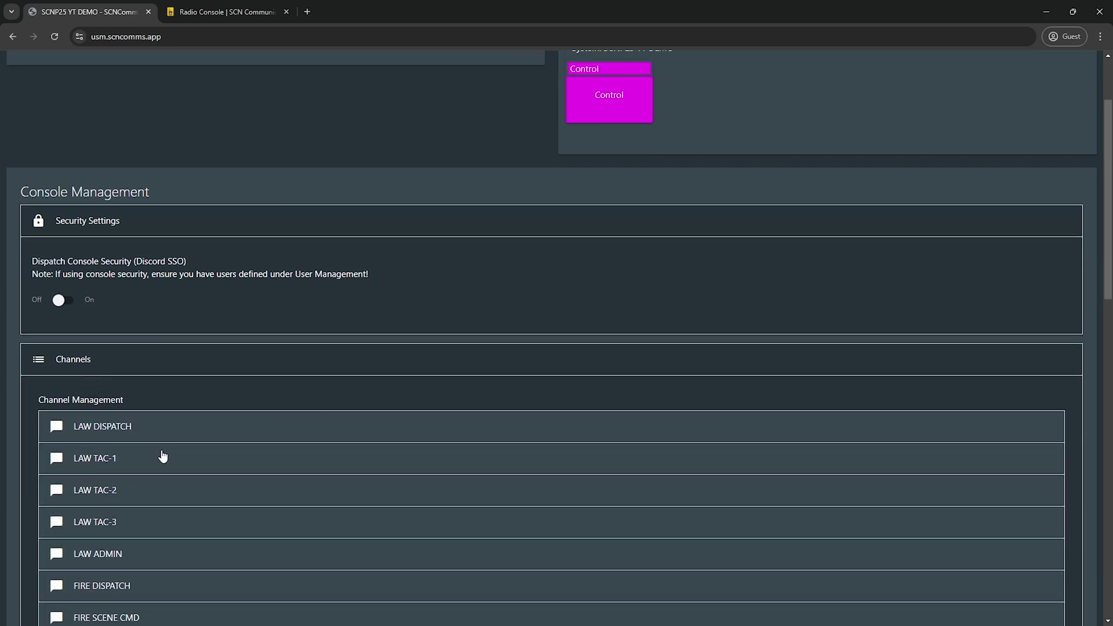
pyautogui.click(154, 434)
pyautogui.click(144, 476)
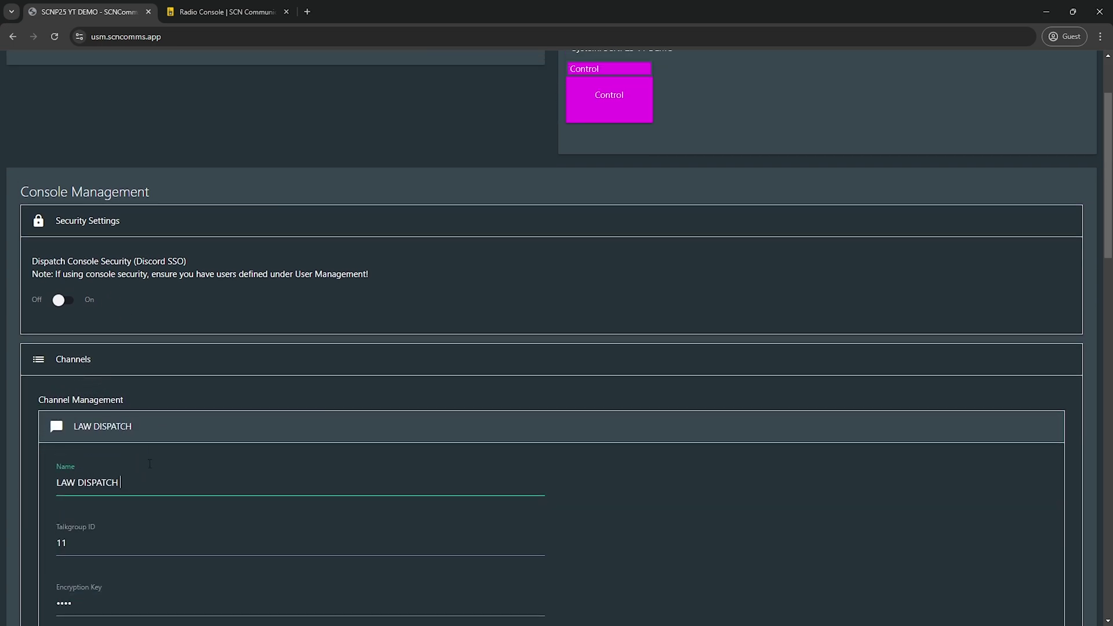
pyautogui.write('998')
# Step: Save the console configuration and switch to the radio console tab
pyautogui.scroll(-5, 844, 524)
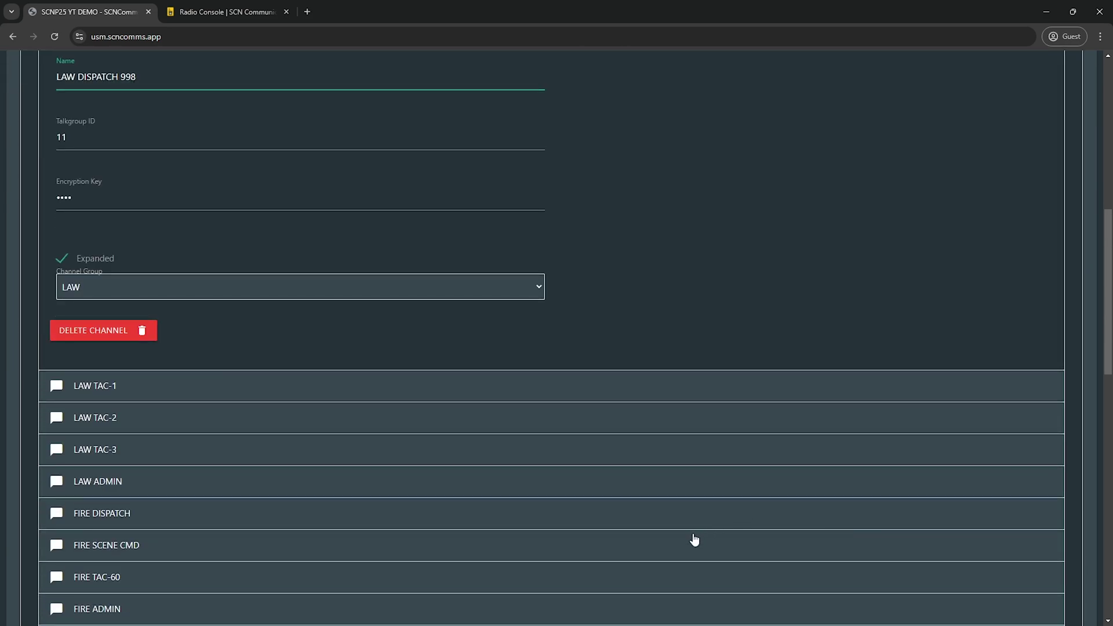
pyautogui.scroll(-5, 696, 539)
pyautogui.click(124, 492)
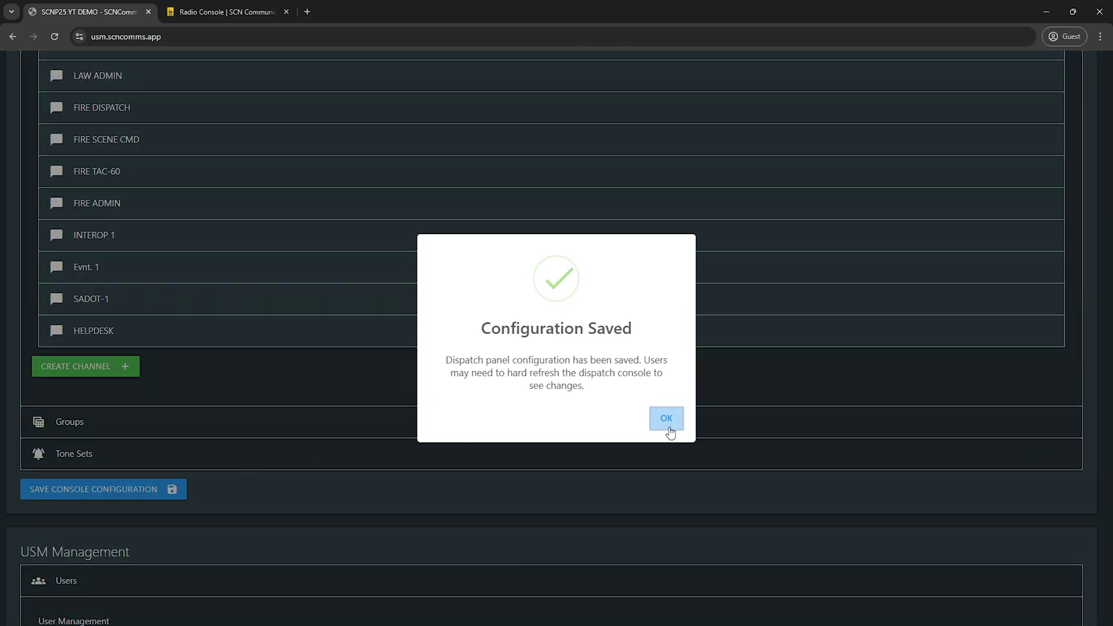
pyautogui.click(231, 16)
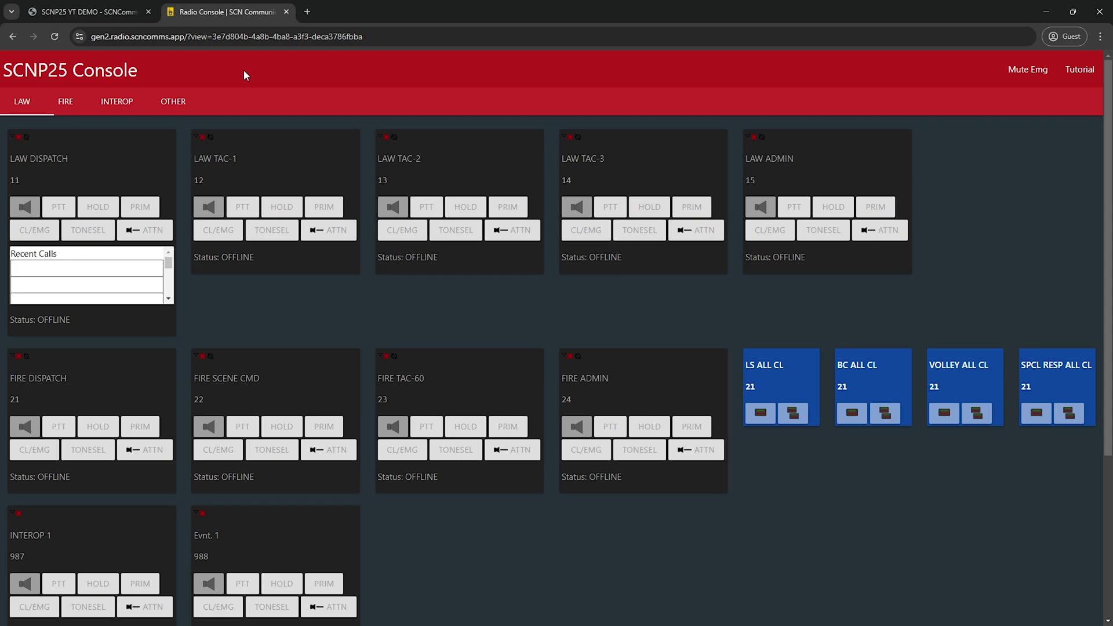
# Step: Hard-refresh the console to pick up LAW DISPATCH 998, dismiss the mic prompt, and return to the system manager
pyautogui.press('F5')
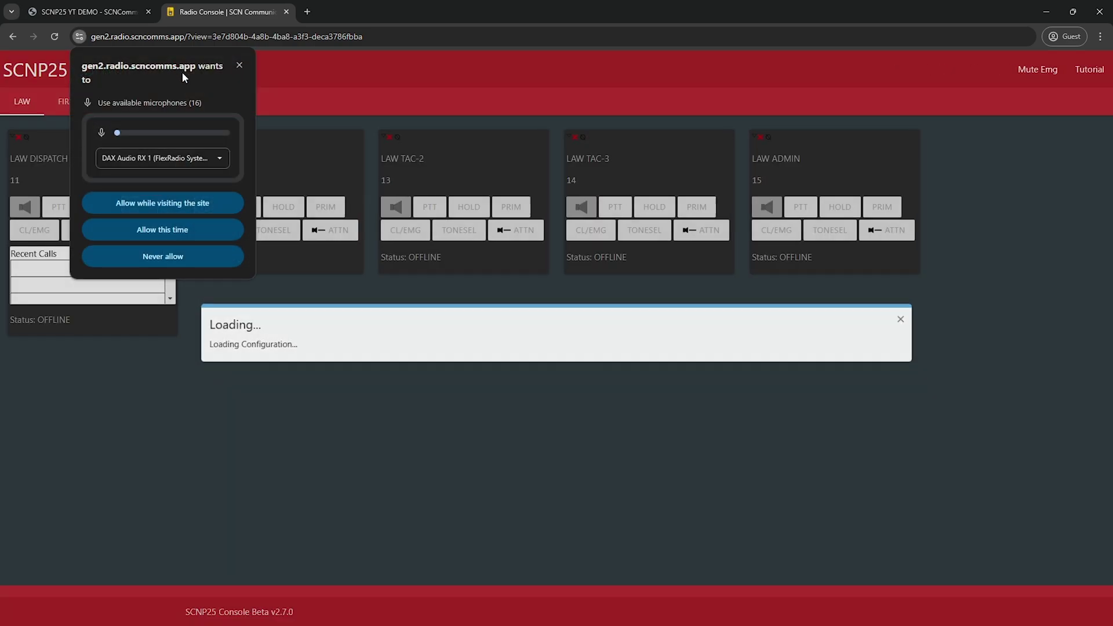
pyautogui.click(239, 64)
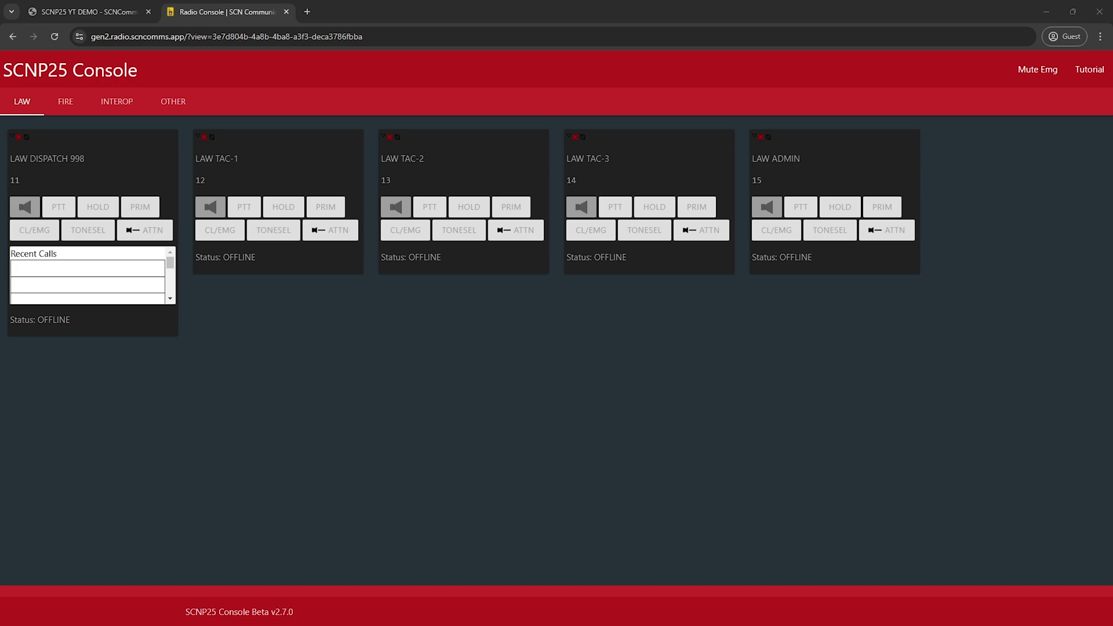
pyautogui.click(78, 15)
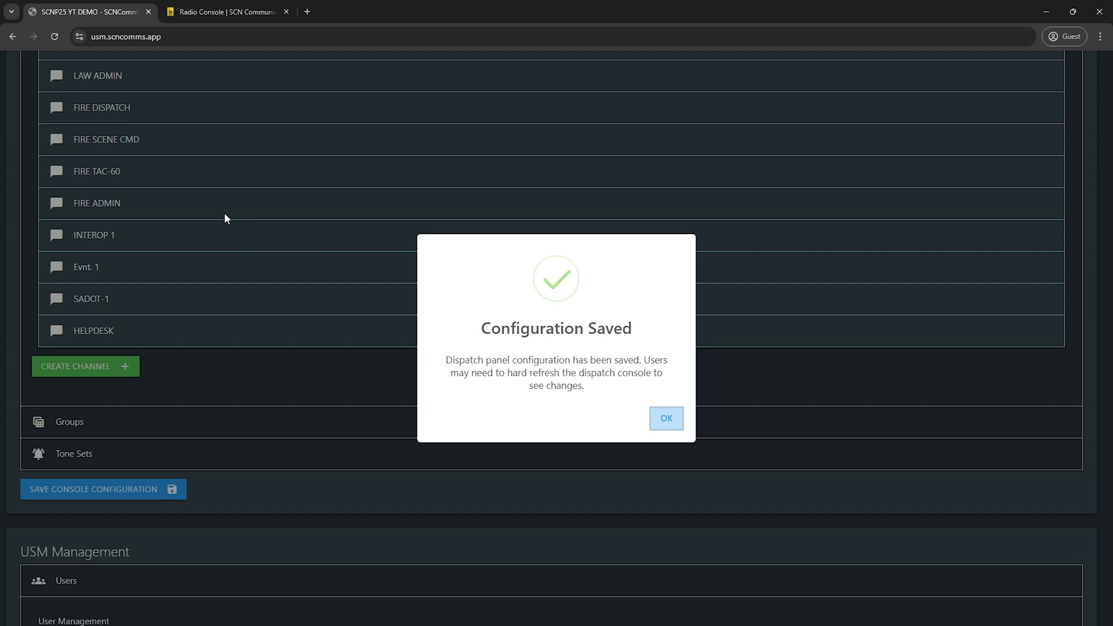
# Step: Bring LAW DISPATCH 998 online with audio on and dismiss the microphone prompt
pyautogui.click(192, 15)
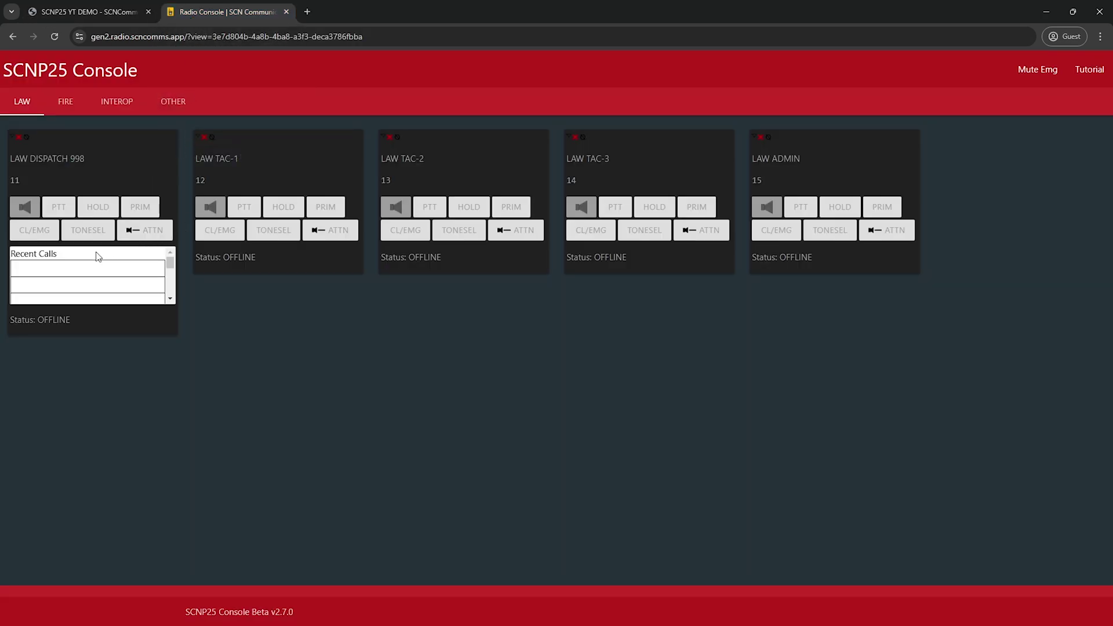
pyautogui.scroll(-1, 94, 284)
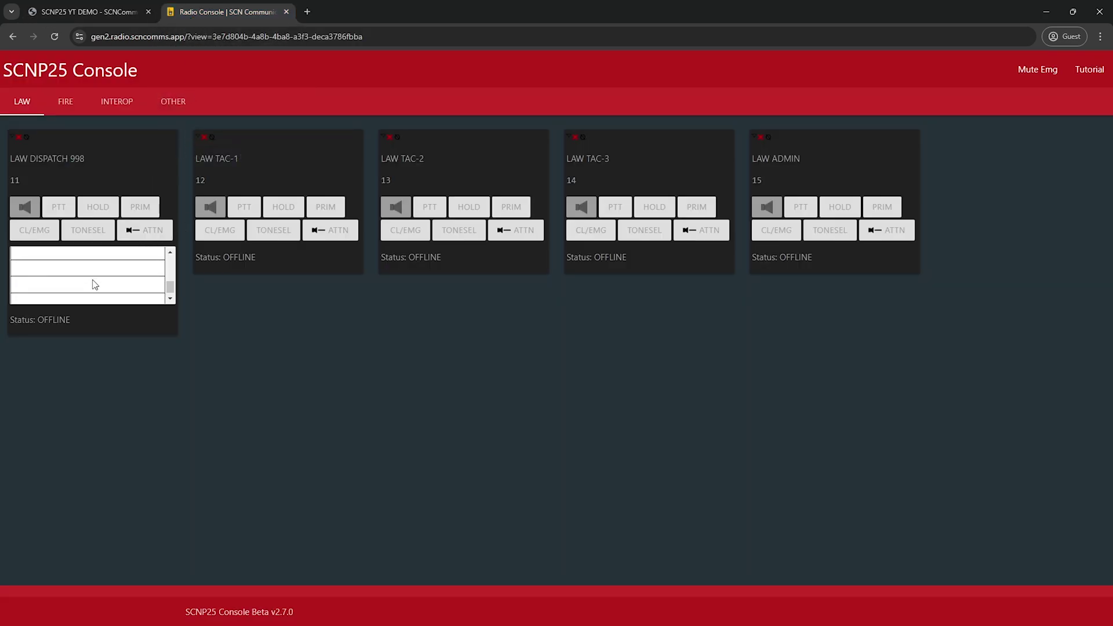
pyautogui.scroll(1, 94, 284)
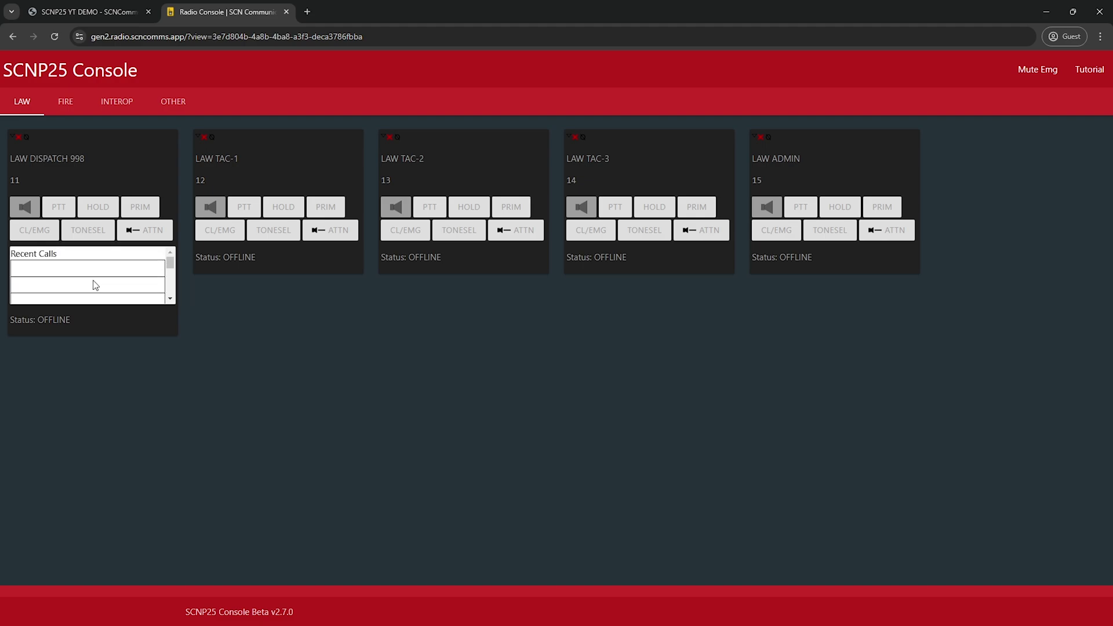
pyautogui.scroll(-1, 94, 284)
pyautogui.scroll(1, 92, 283)
pyautogui.click(29, 208)
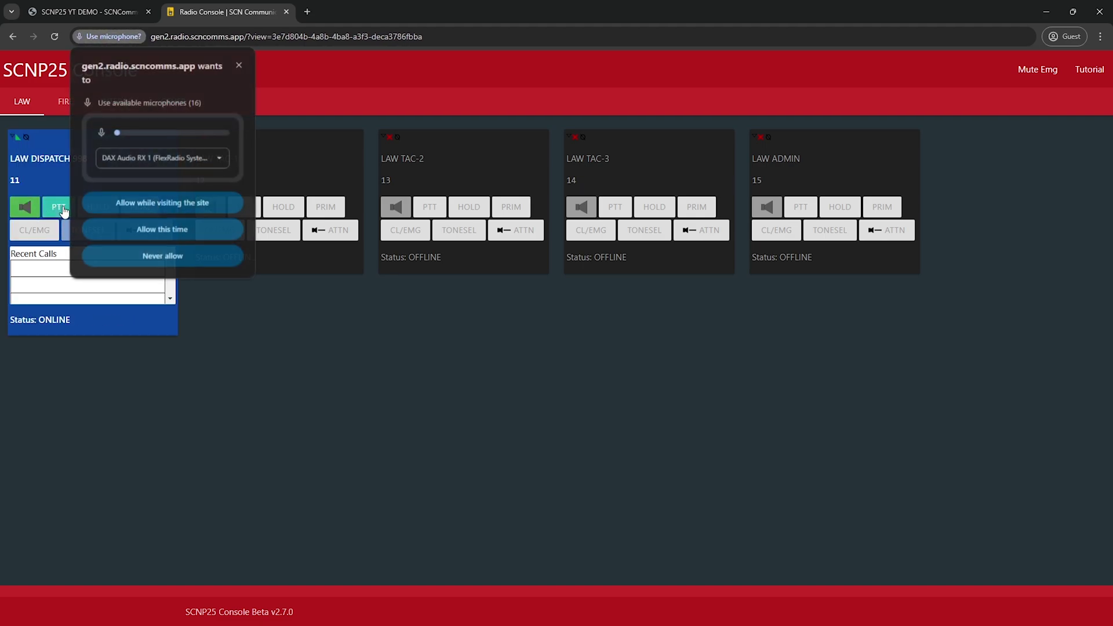
pyautogui.click(239, 65)
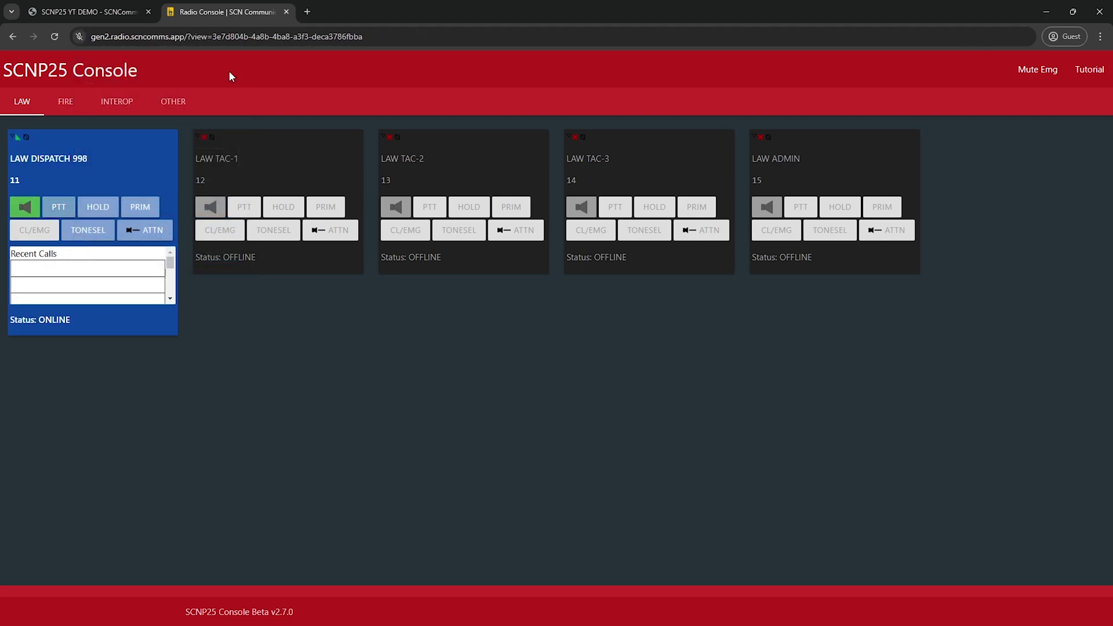
# Step: Test push-to-talk transmission on LAW DISPATCH 998, then end the transmission
pyautogui.click(62, 209)
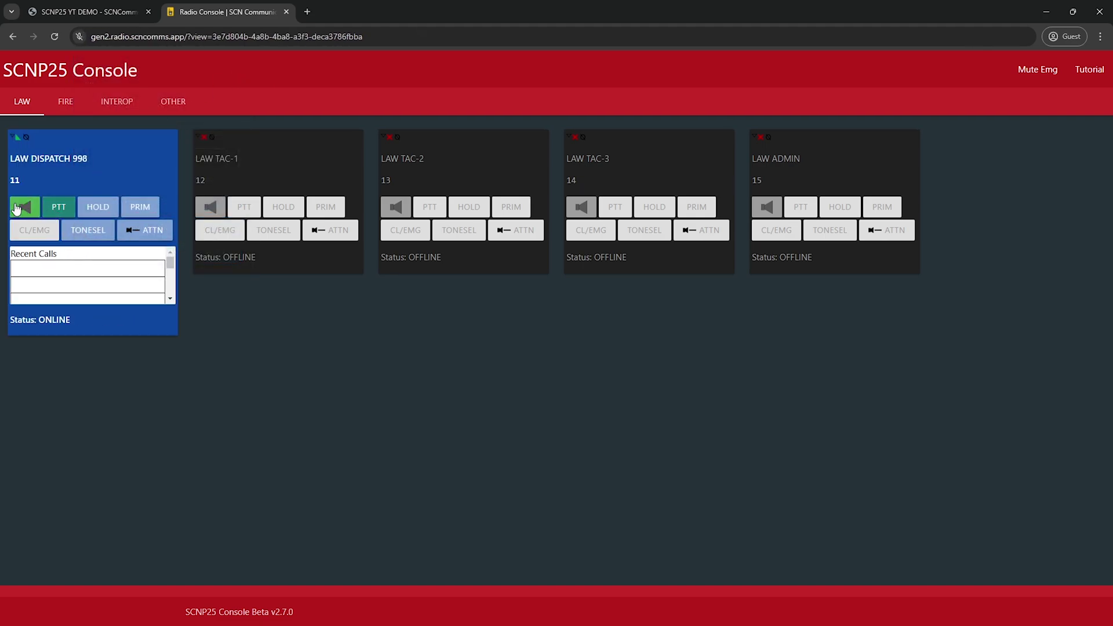
pyautogui.click(57, 203)
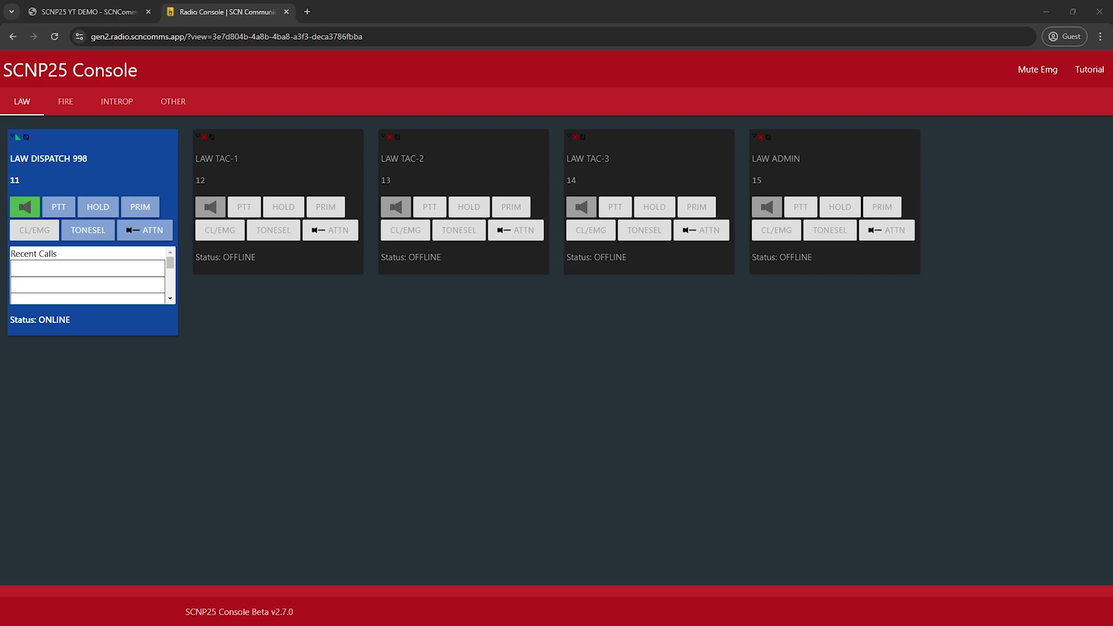
pyautogui.press('space')
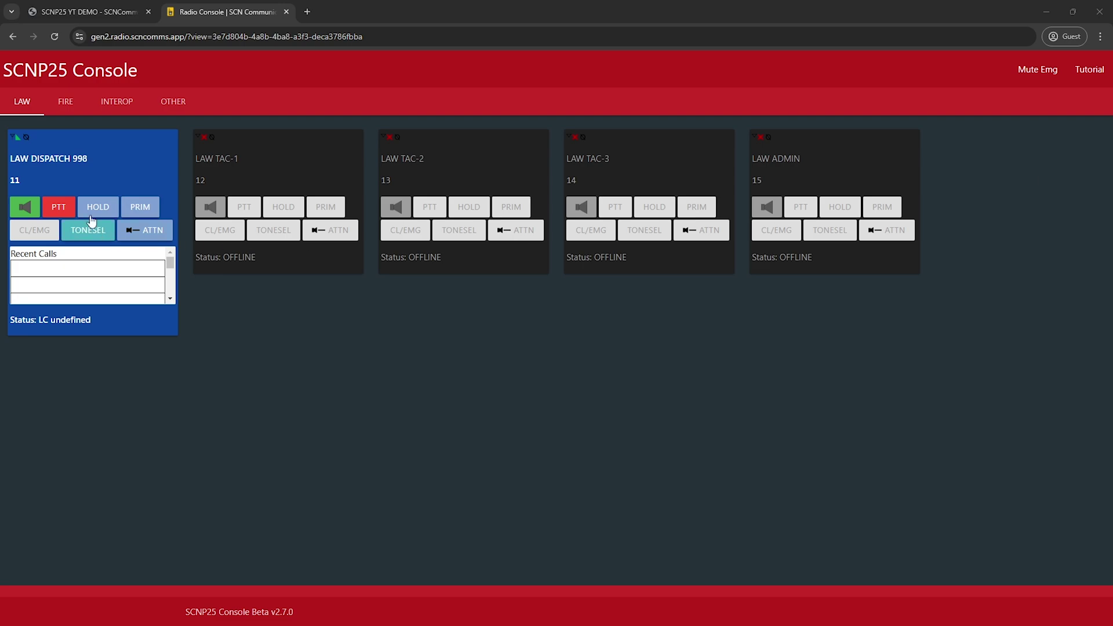
pyautogui.click(52, 212)
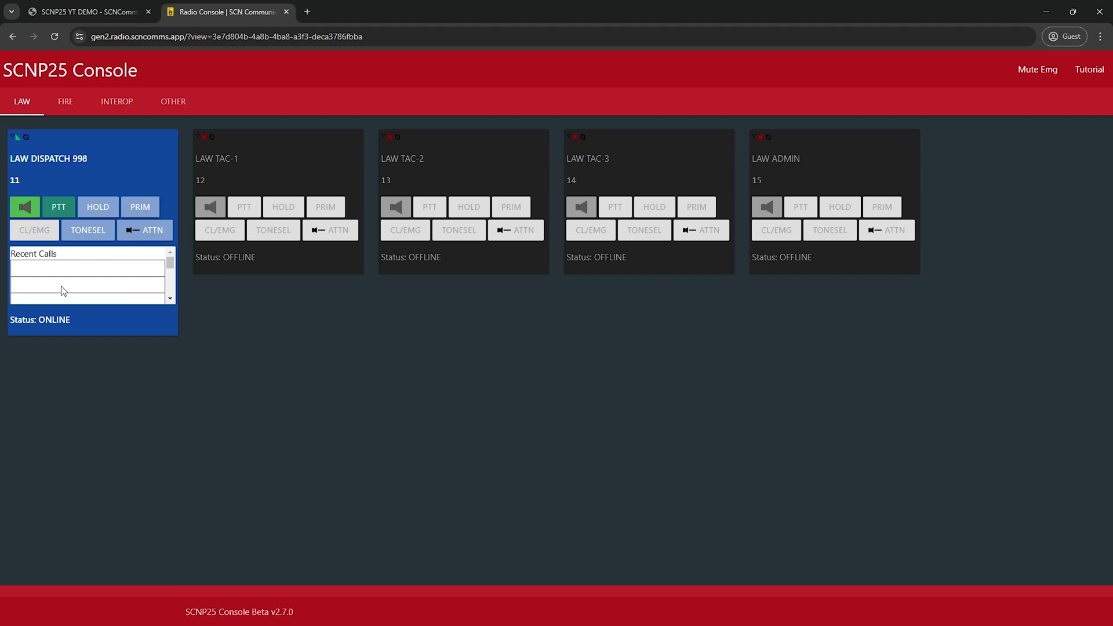
# Step: Show the FIRE channel group and bring FIRE DISPATCH online with audio on
pyautogui.click(64, 104)
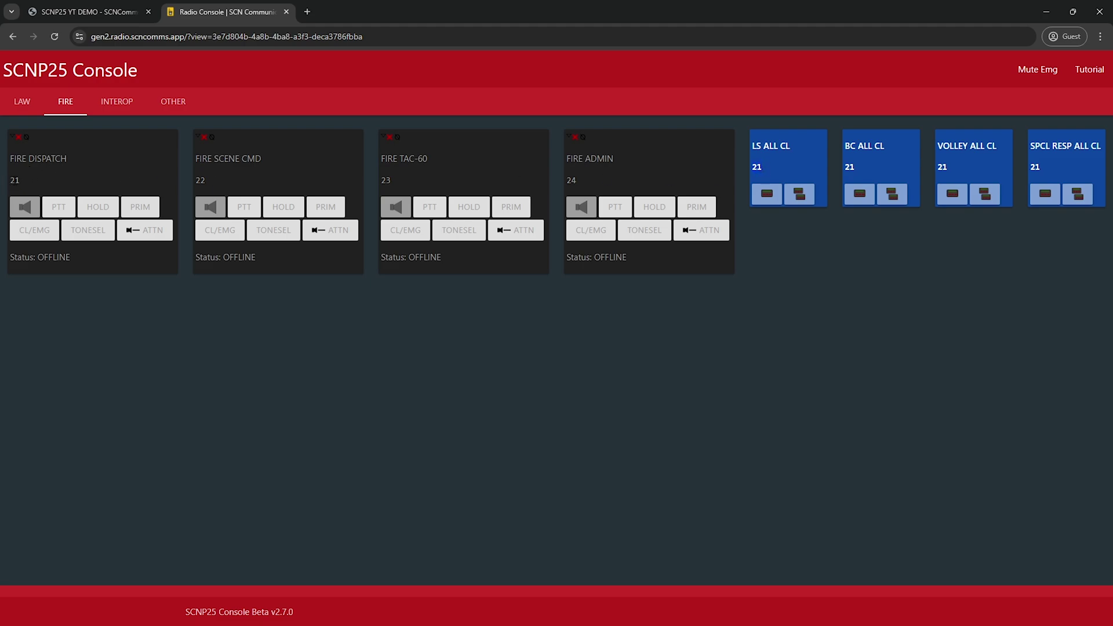
pyautogui.moveTo(16, 180); pyautogui.dragTo(28, 186)
pyautogui.click(26, 185)
pyautogui.click(26, 207)
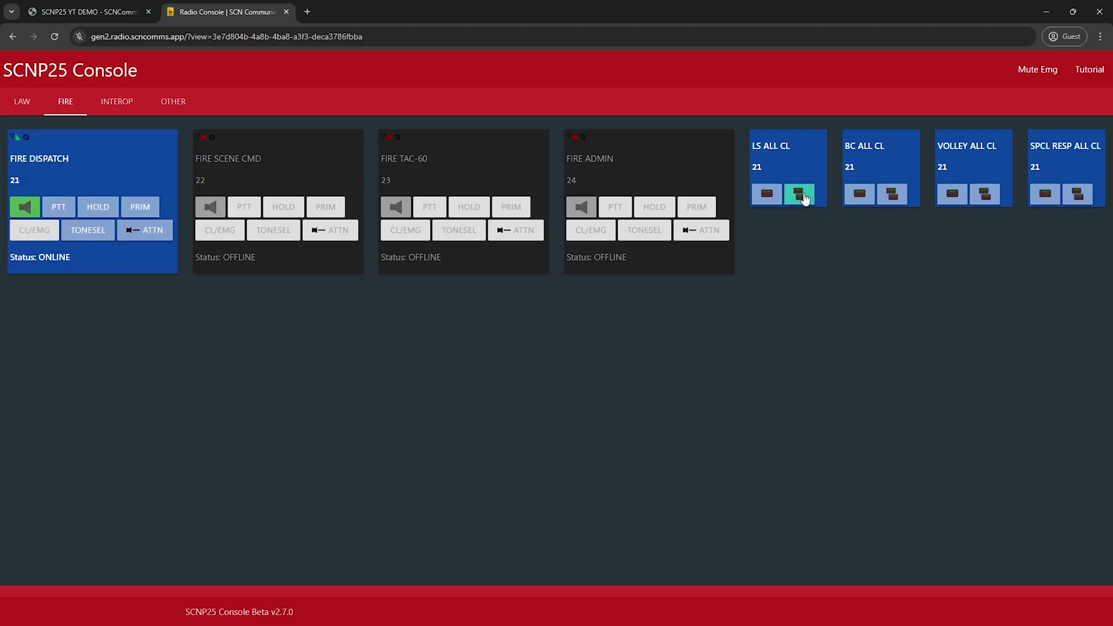
# Step: Trigger the LS ALL CL tone call twice, then return to the system manager
pyautogui.click(767, 197)
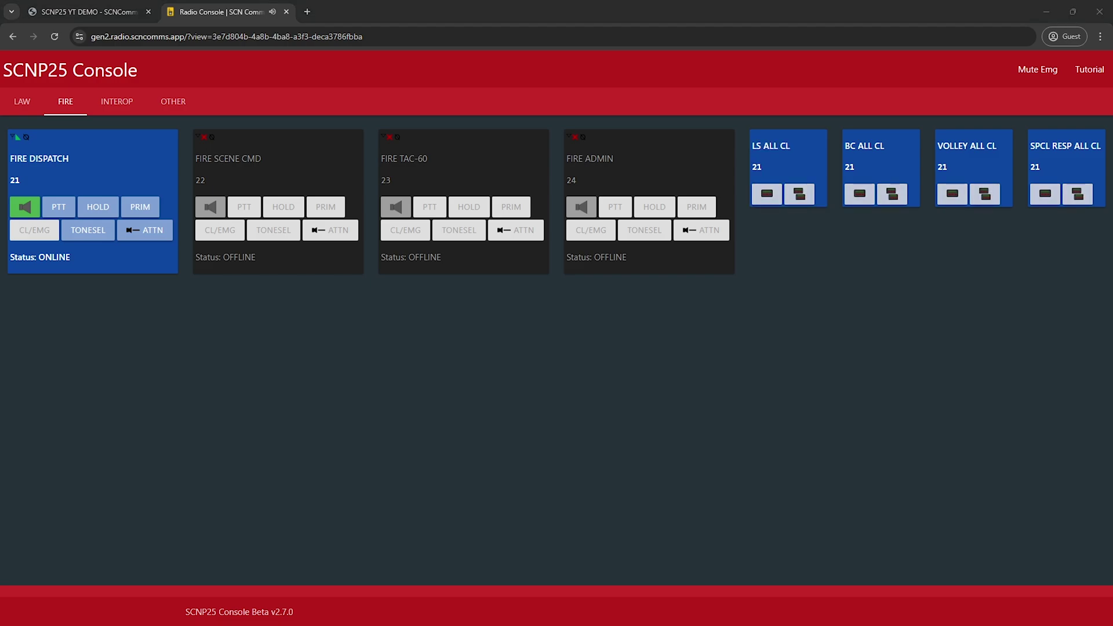
pyautogui.click(767, 197)
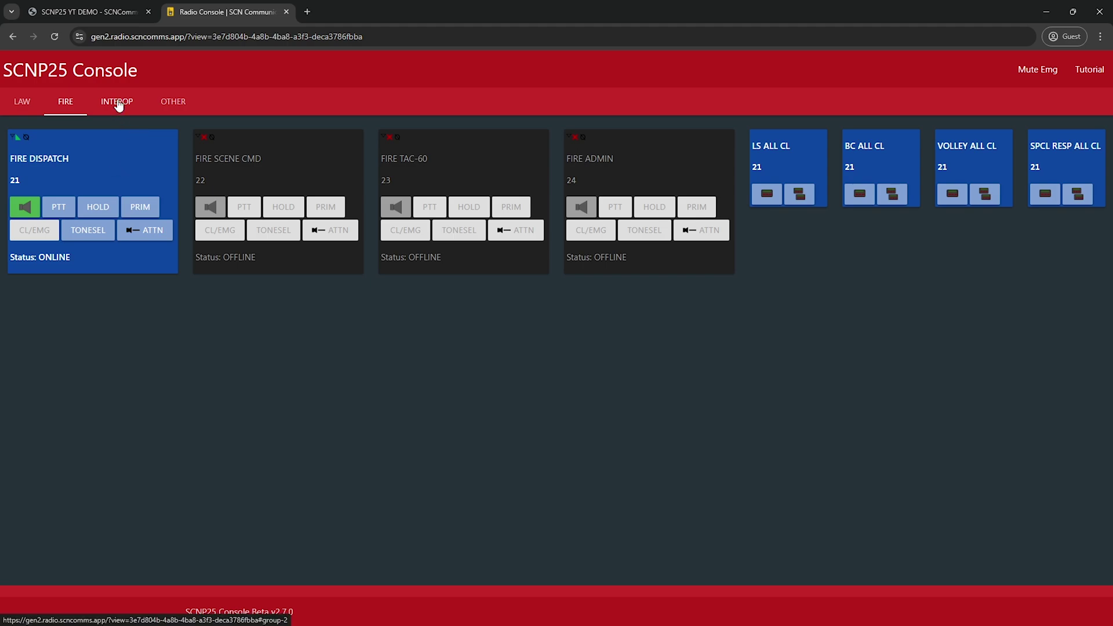
pyautogui.click(105, 10)
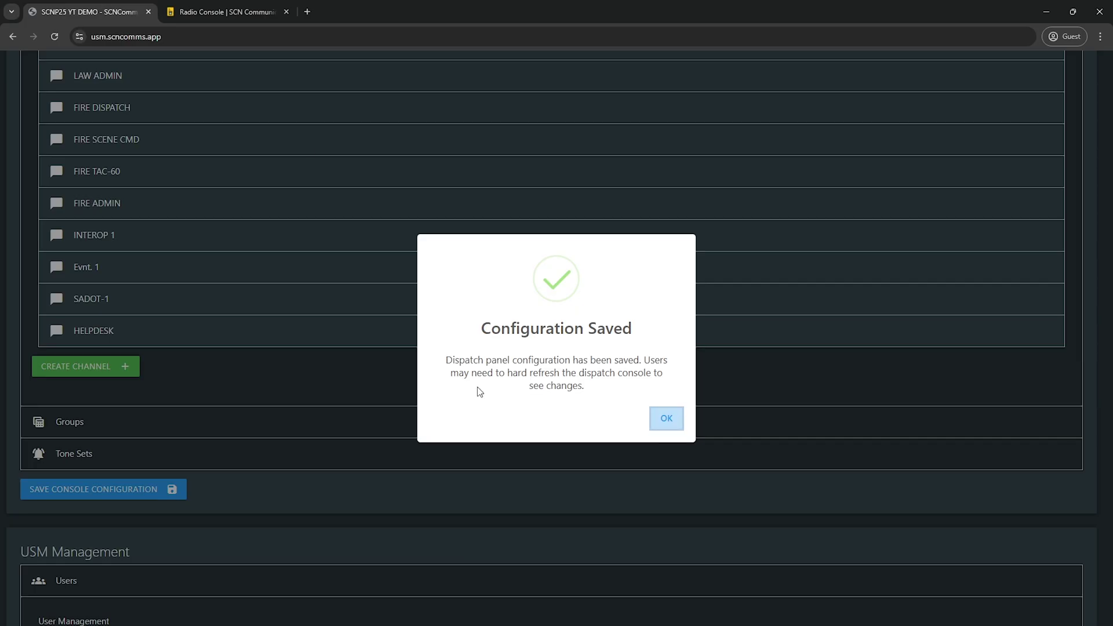
# Step: Dismiss Configuration Saved, check LAW DISPATCH 998 in the console's LAW group, and return to the channel list
pyautogui.click(664, 417)
pyautogui.click(218, 15)
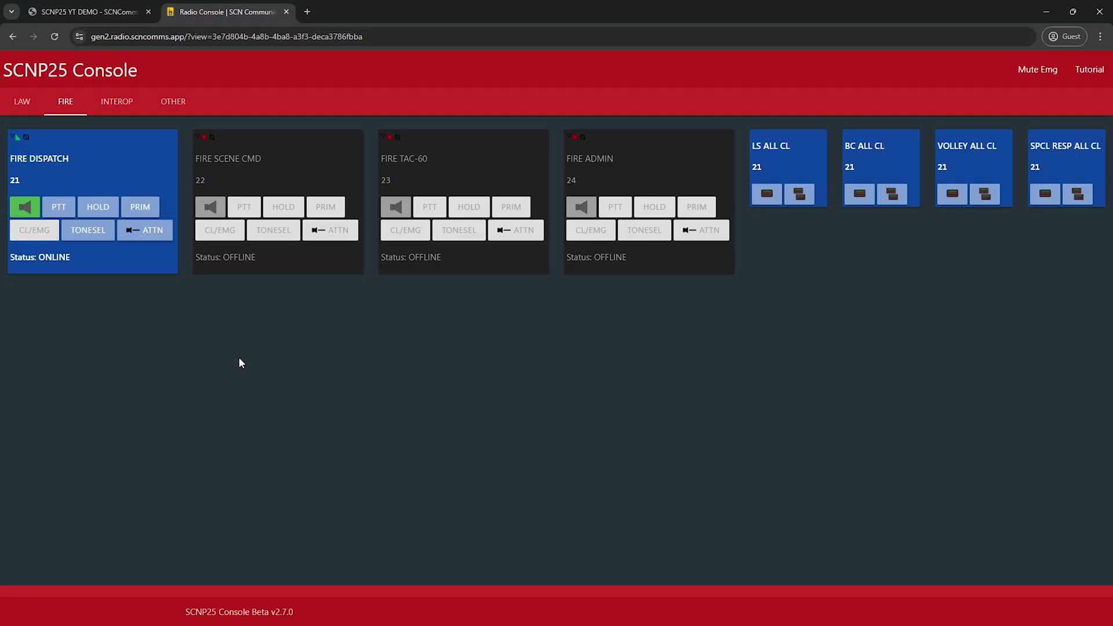
pyautogui.click(31, 109)
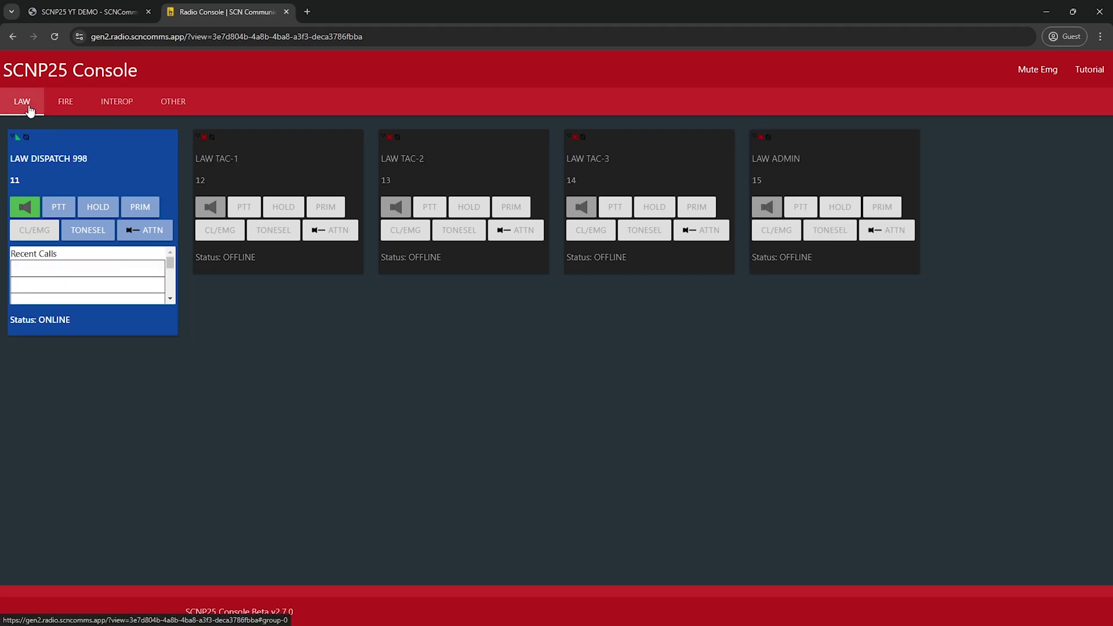
pyautogui.click(75, 13)
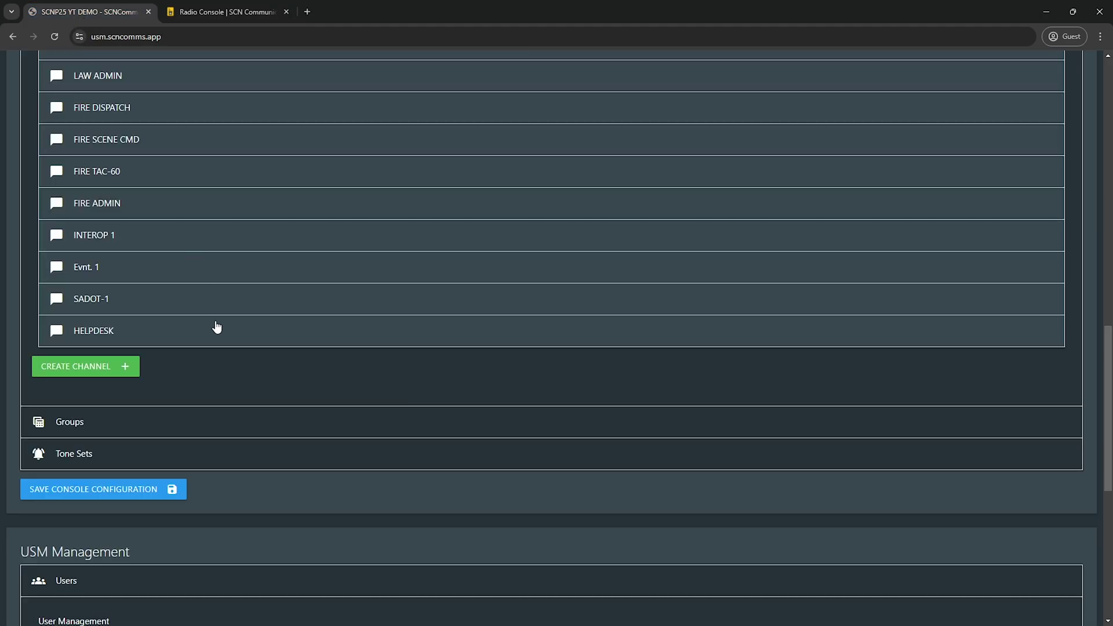